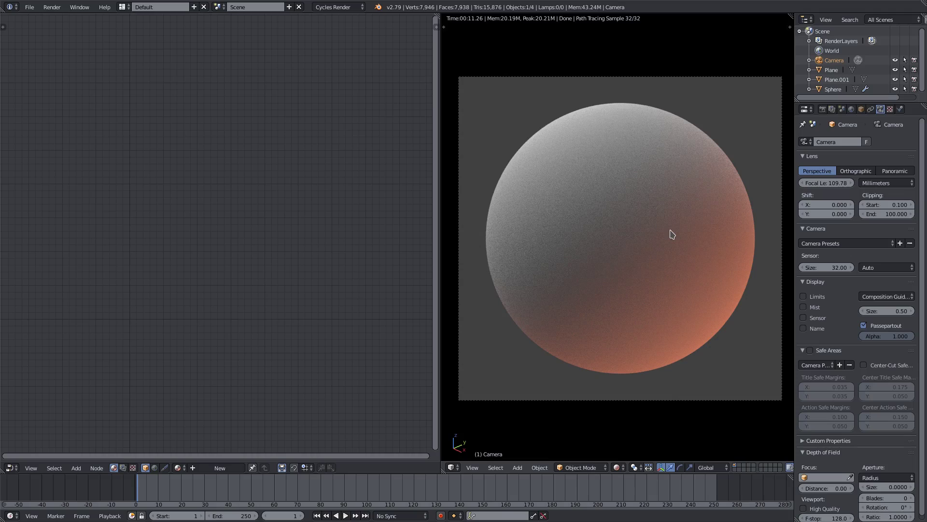
- Display the scene in Solid shading, inspect the two planes outside the camera view, and select the sphere
left_click(616, 467)
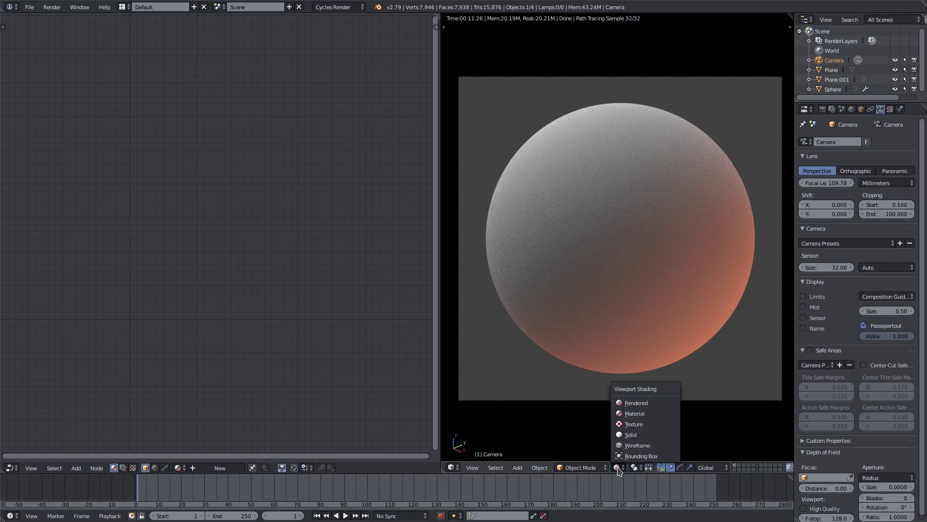
left_click(623, 433)
key("KP_0")
middle_click_drag(603, 303, 578, 235)
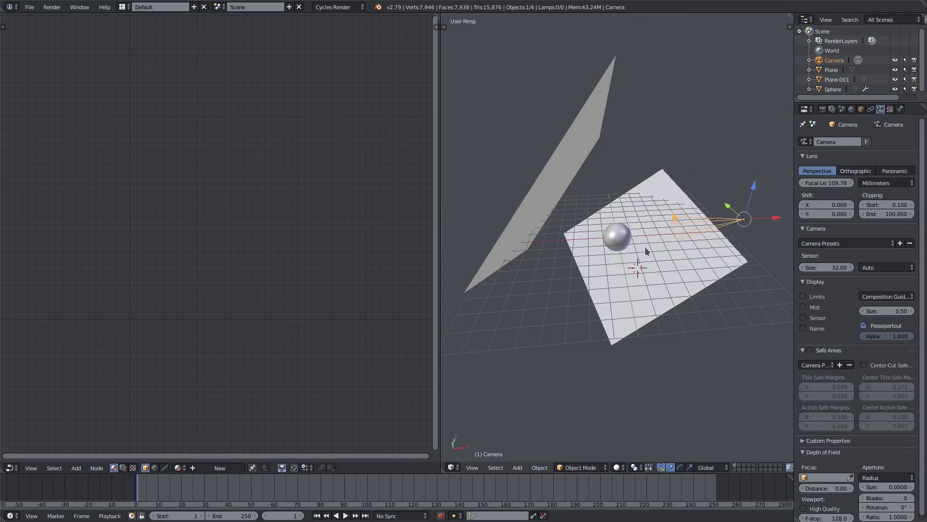
right_click(578, 235)
right_click(565, 215)
right_click(617, 242)
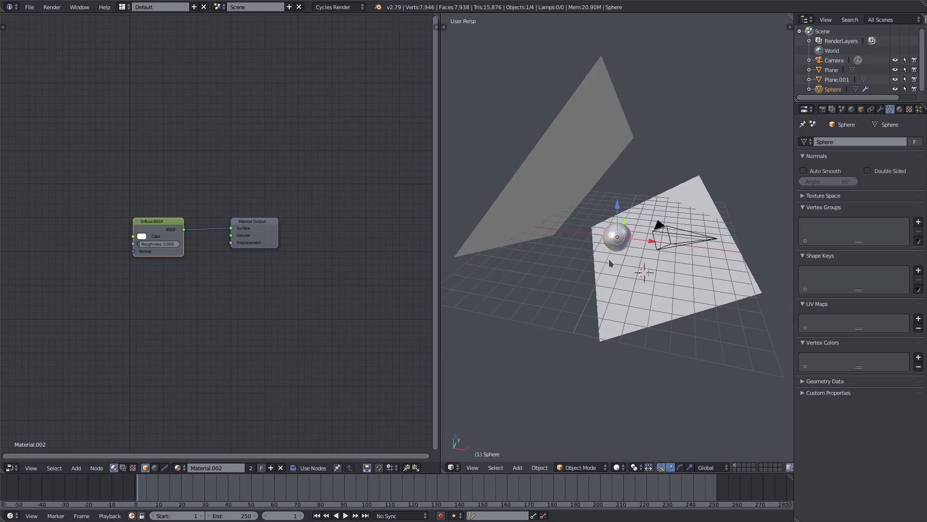
- Return the 3D viewport to the camera view with Rendered shading
key("KP_0")
left_click(617, 467)
left_click(635, 403)
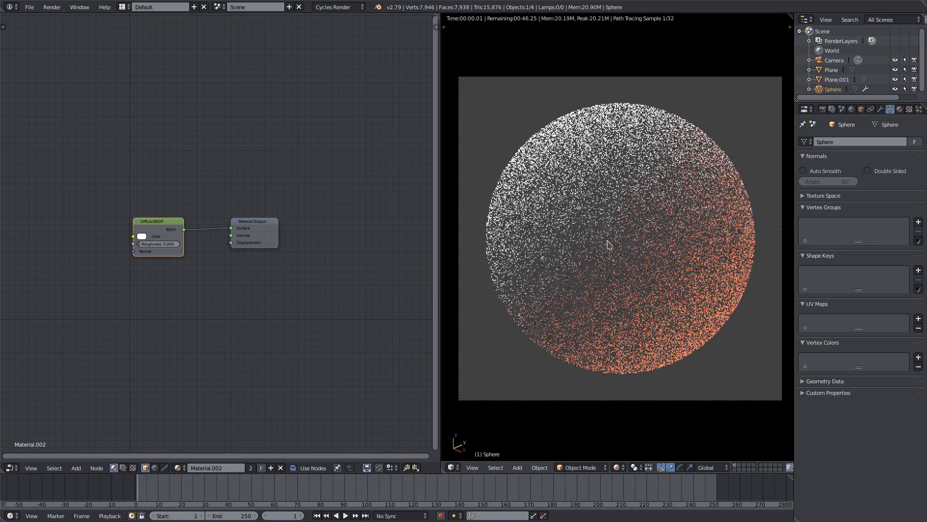
- Move the Diffuse BSDF node up and insert a Mix Shader between it and the Material Output
scroll(188, 295, "up", 1)
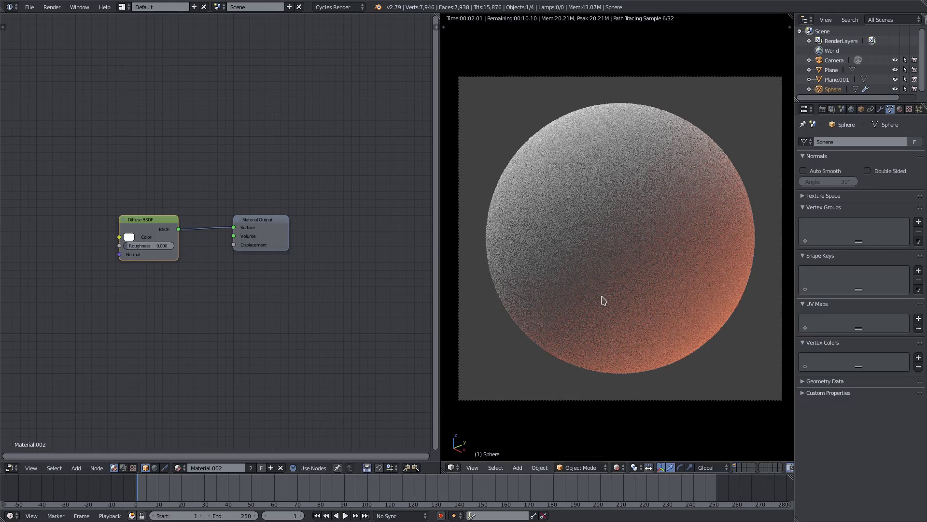
scroll(176, 290, "up", 1)
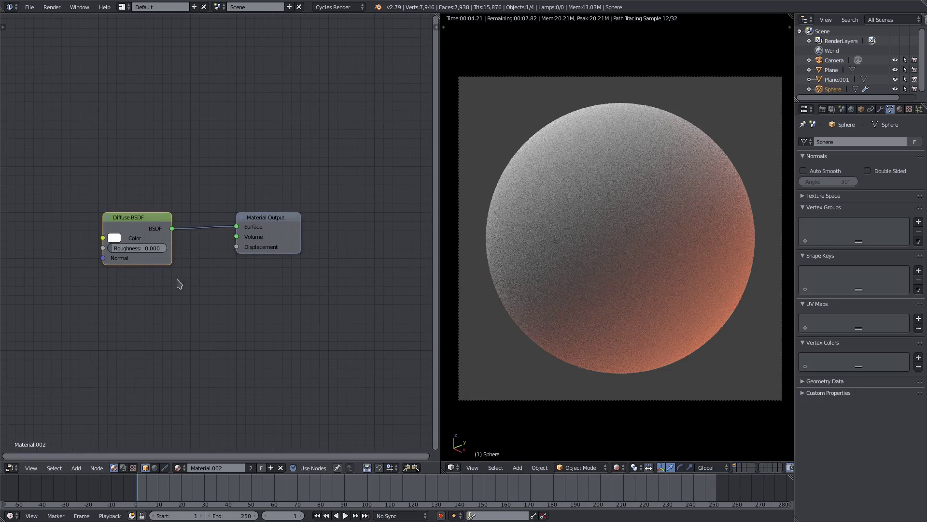
middle_click_drag(212, 299, 249, 297)
middle_click_drag(255, 356, 277, 362)
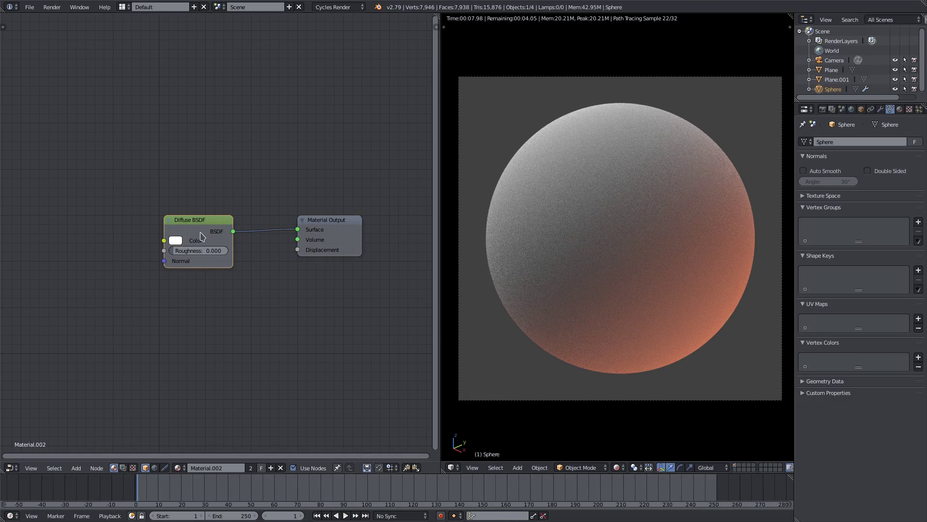
left_click_drag(202, 235, 199, 200)
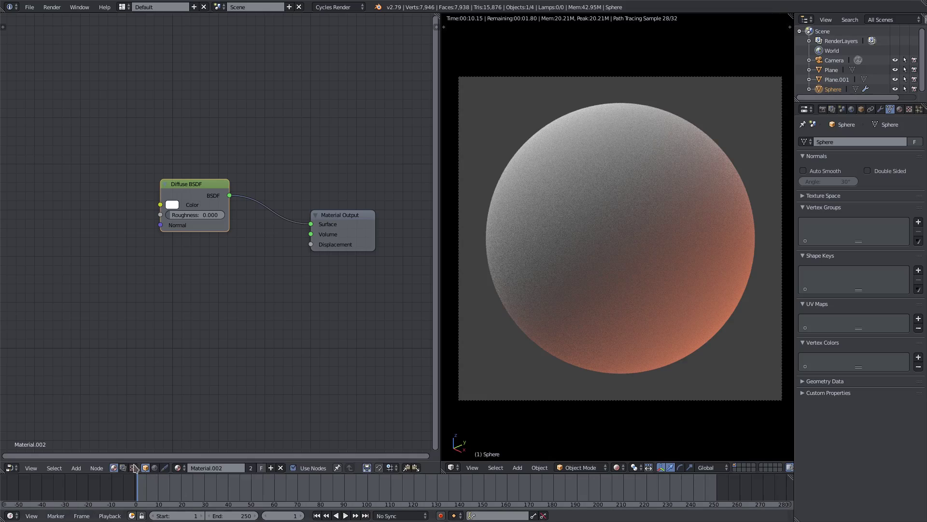
left_click(77, 467)
mouse_move(98, 422)
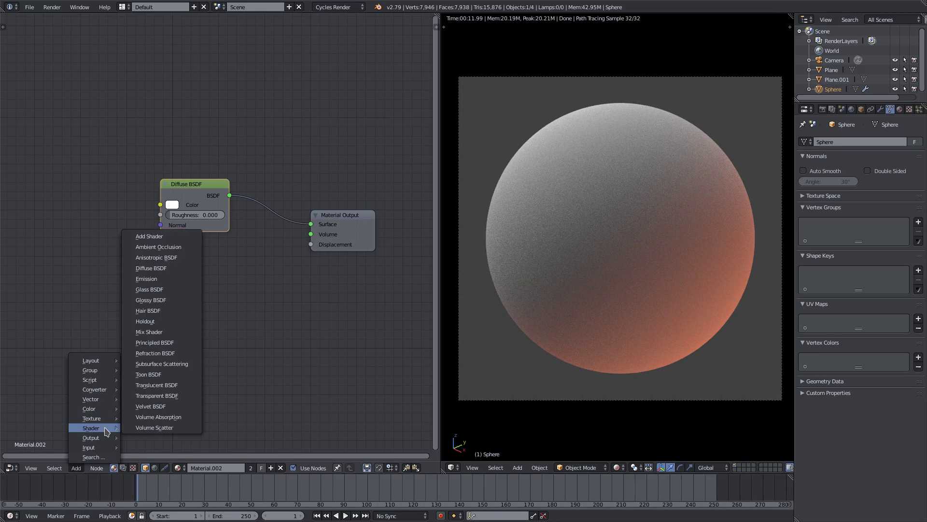
left_click(153, 332)
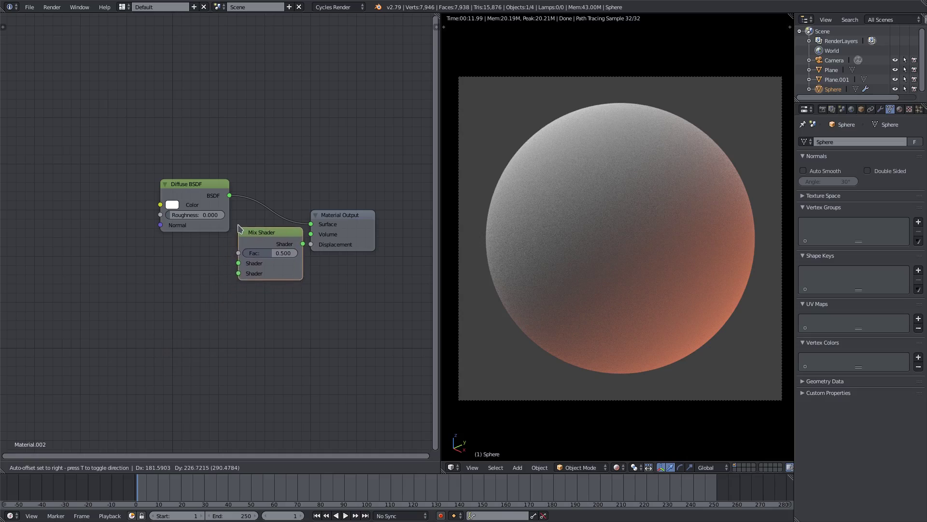
left_click(267, 218)
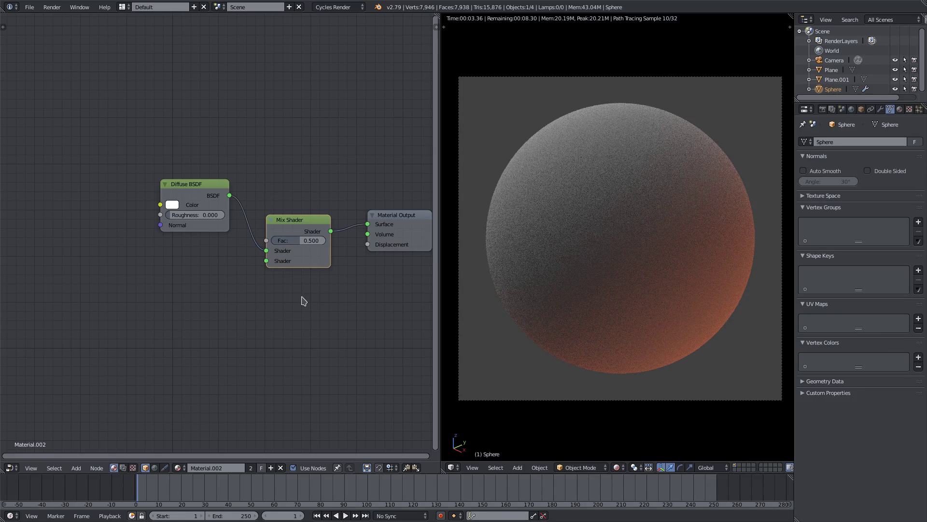
- Link the Diffuse BSDF directly to the Material Output's Surface input and place the Mix Shader unconnected below the link
left_click_drag(266, 251, 372, 224)
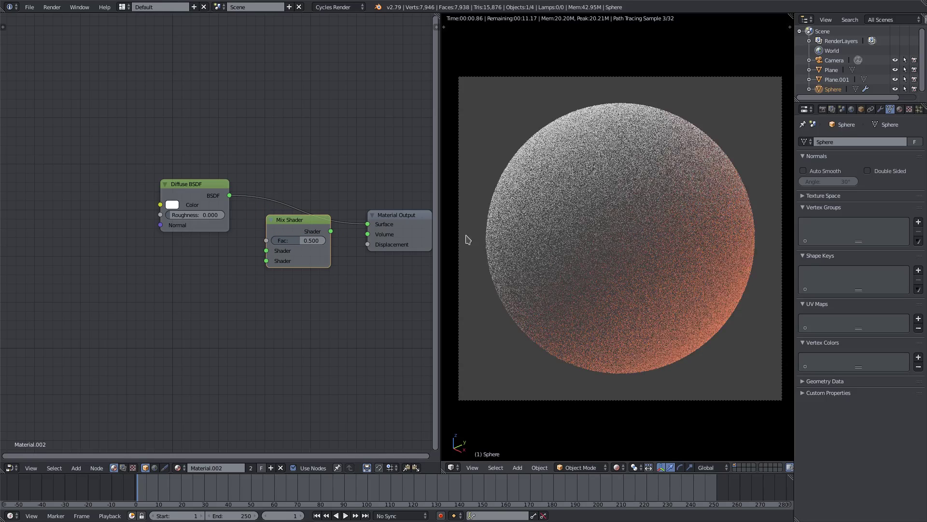
left_click_drag(280, 223, 277, 273)
left_click_drag(183, 188, 283, 218)
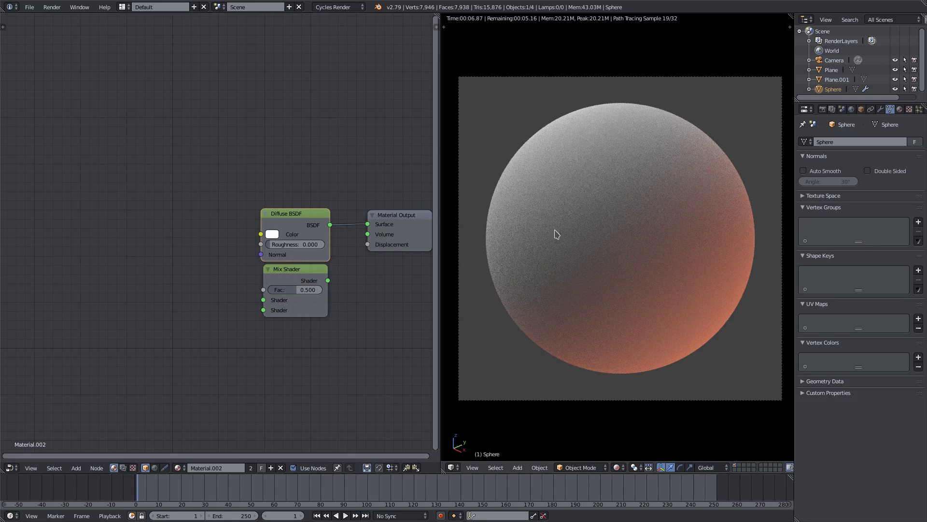
left_click_drag(292, 219, 190, 216)
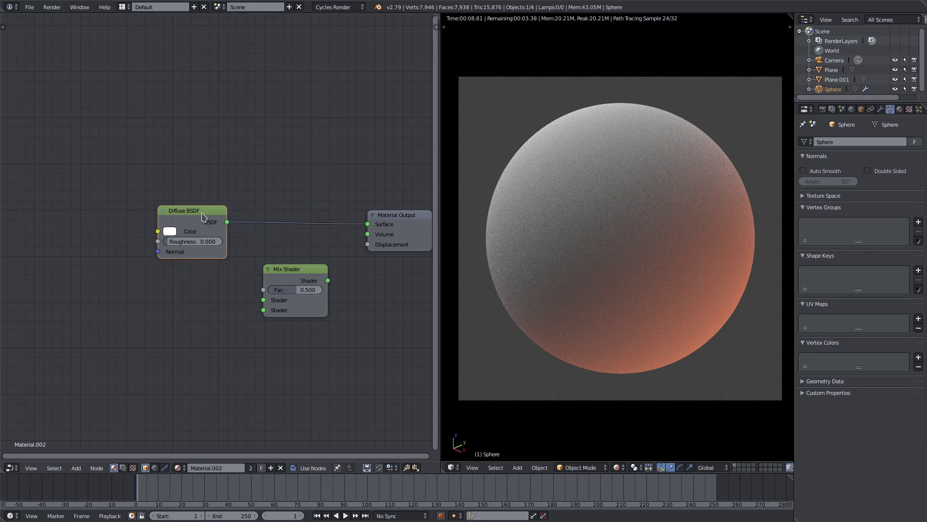
- Set the Diffuse BSDF color to blue (R 0.085, G 0.349) and reinsert the Mix Shader before the Material Output
left_click(170, 231)
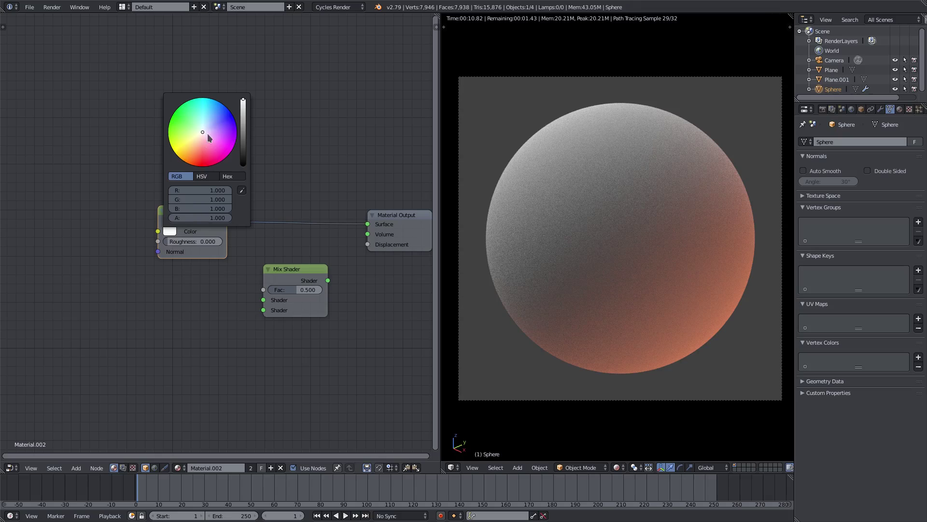
left_click(213, 116)
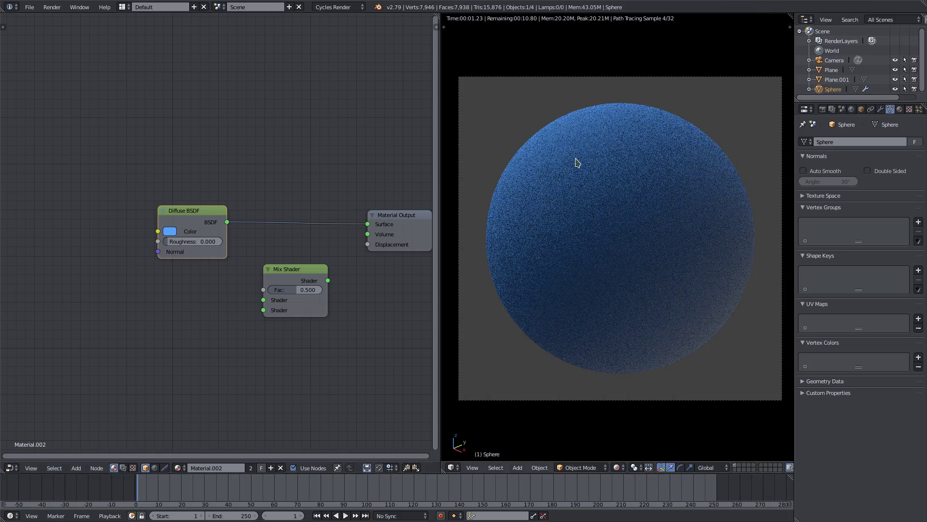
left_click_drag(295, 279, 295, 231)
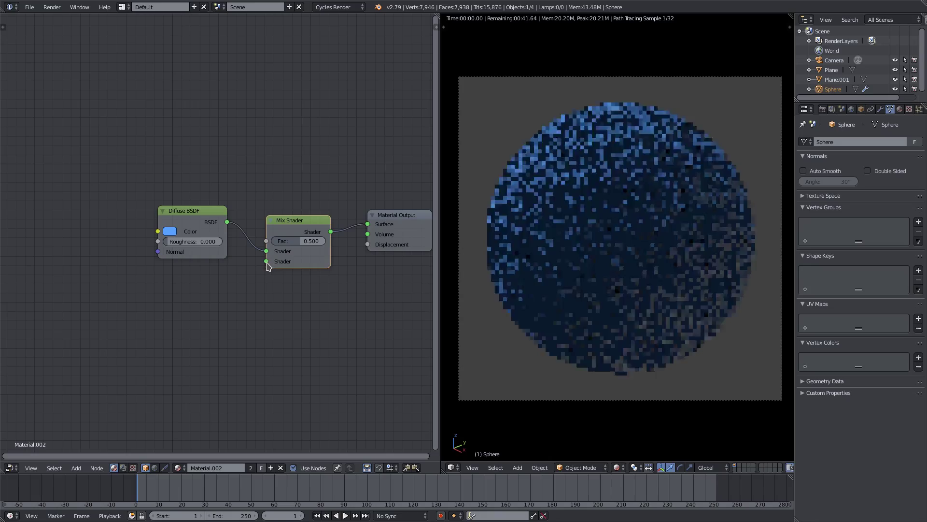
- Set the Diffuse BSDF color to white with R and G at 1, and move the node slightly up
scroll(285, 258, "up", 1)
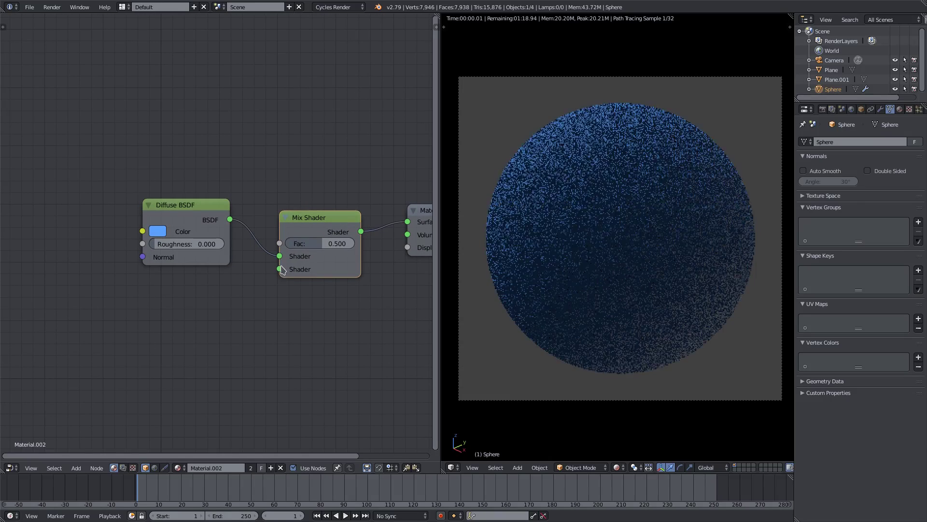
left_click(153, 234)
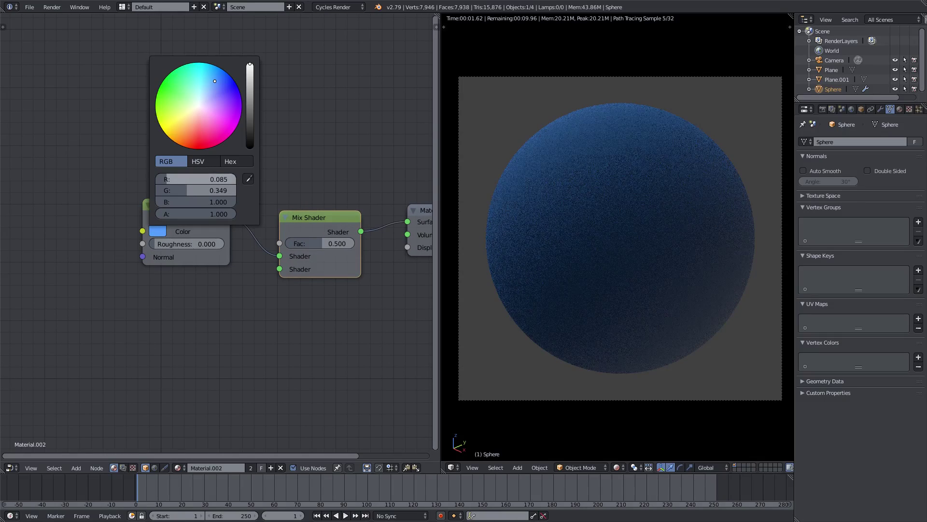
left_click(158, 232)
left_click(214, 179)
type("1")
key("Return")
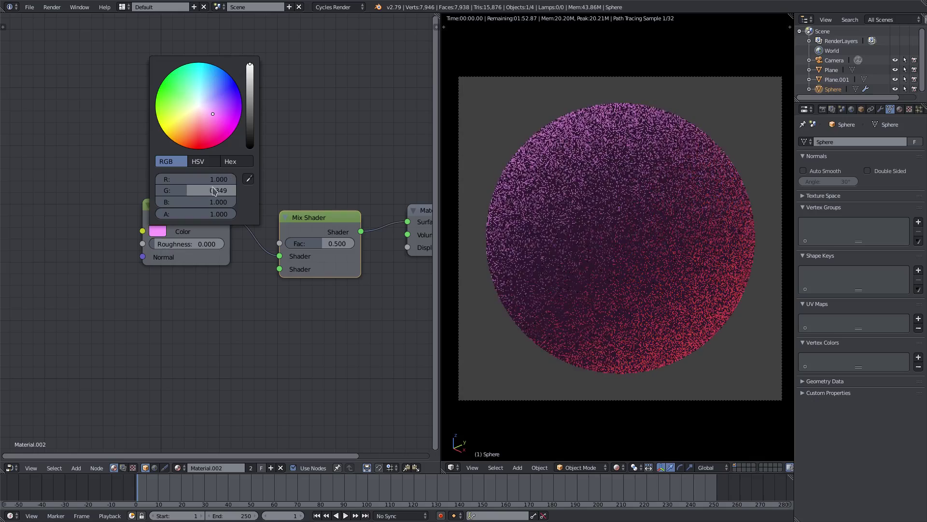
left_click(214, 191)
type("1")
key("Return")
middle_click_drag(348, 311, 278, 300)
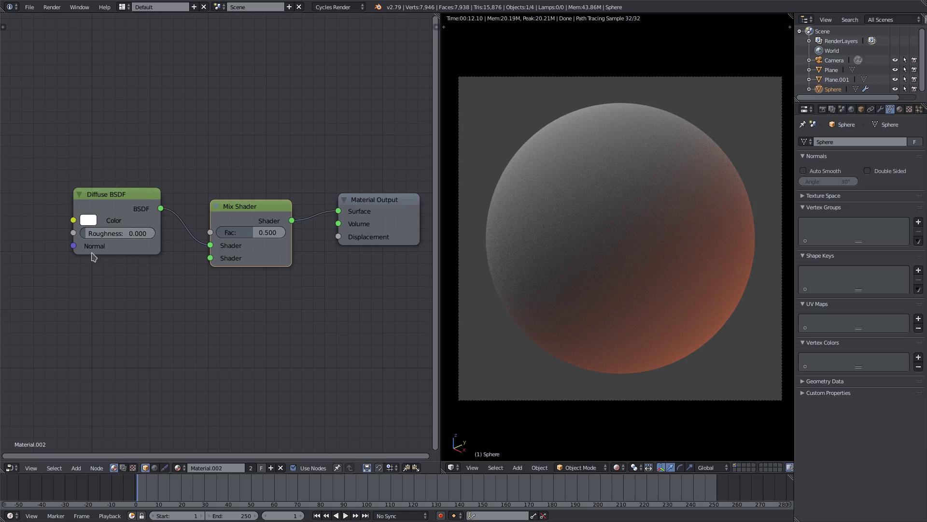
left_click_drag(110, 202, 112, 194)
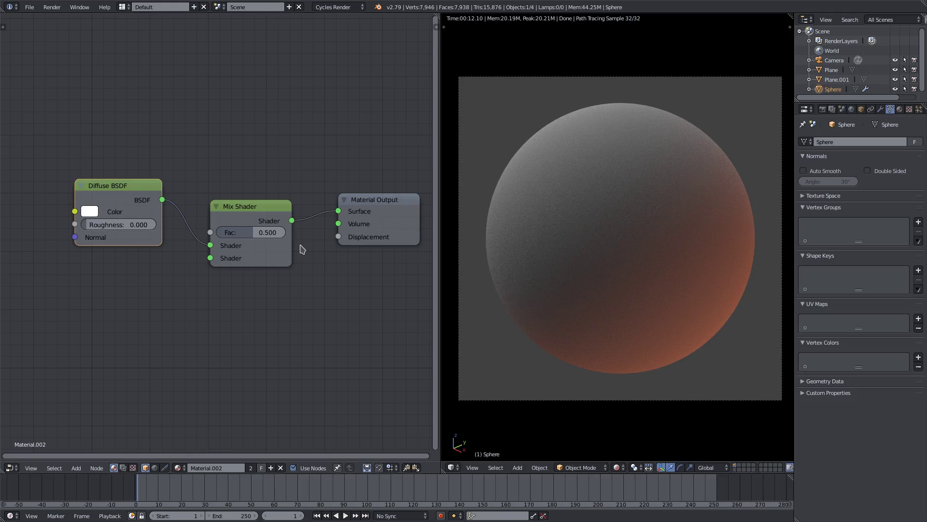
- Try the Mix Shader's Fac value at 0, 1 and 0.7
left_click(268, 232)
type("0")
key("Return")
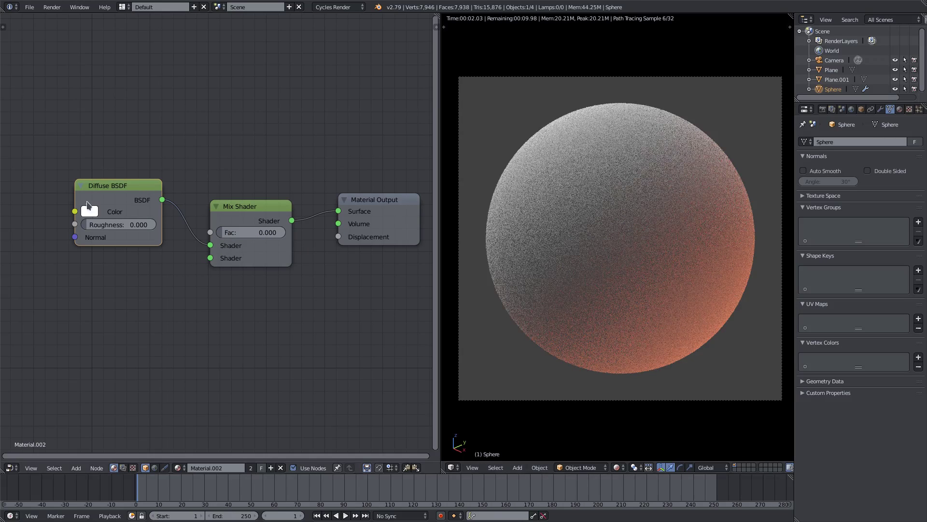
left_click_drag(227, 234, 290, 234)
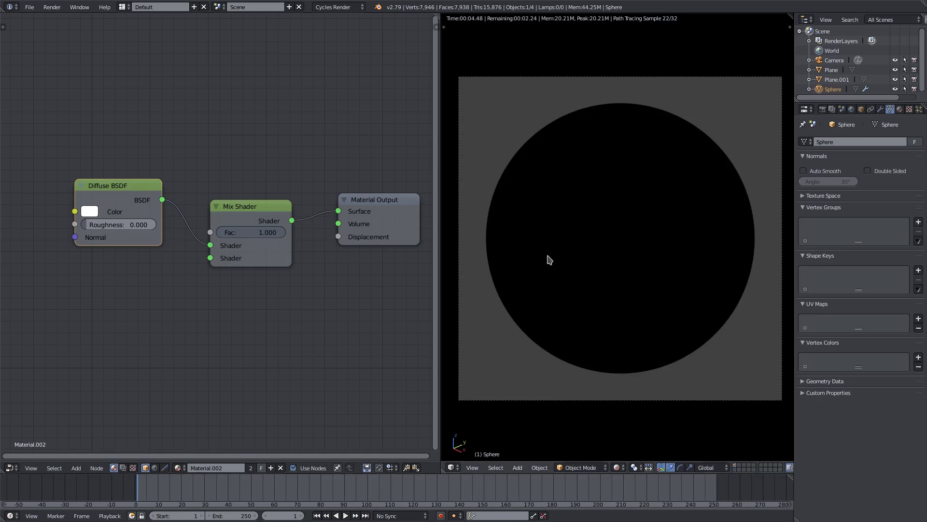
left_click(249, 234)
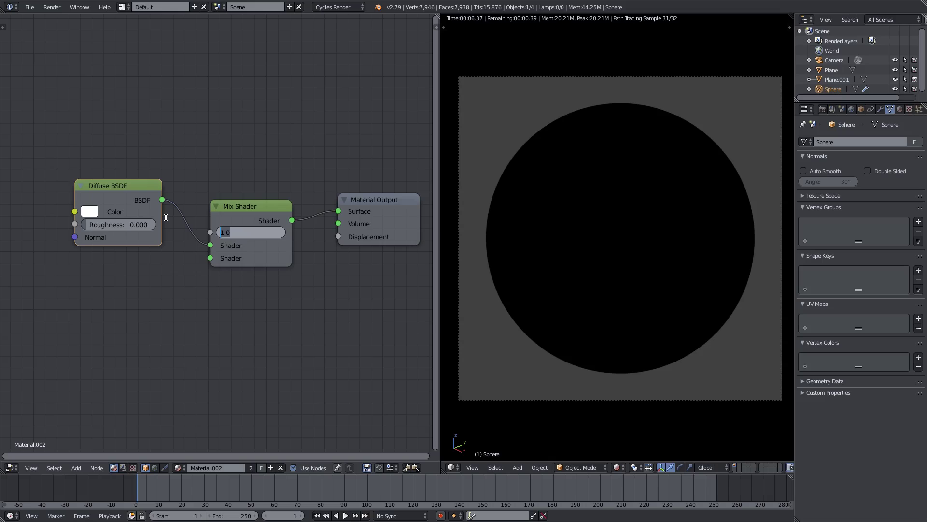
type(".7")
key("Return")
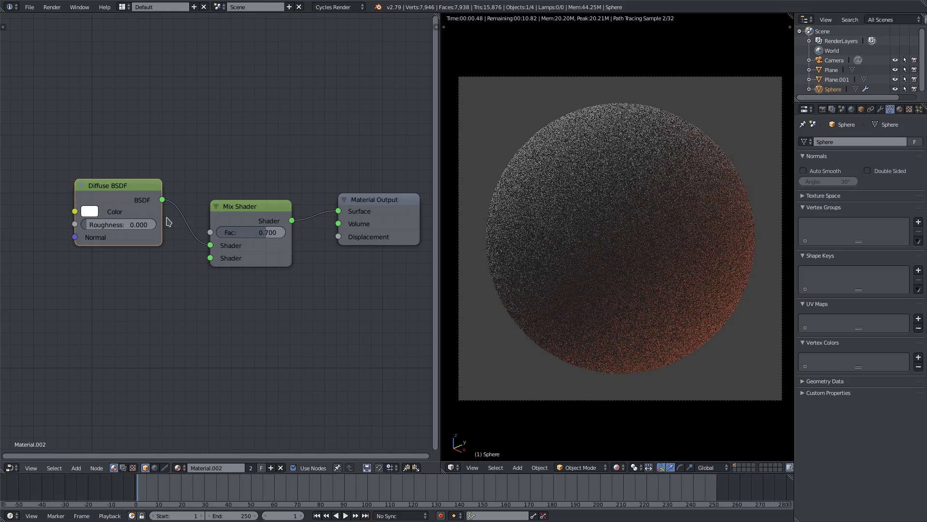
- Try the Mix Shader's Fac value at 0 and settle on 0.5
left_click(277, 231)
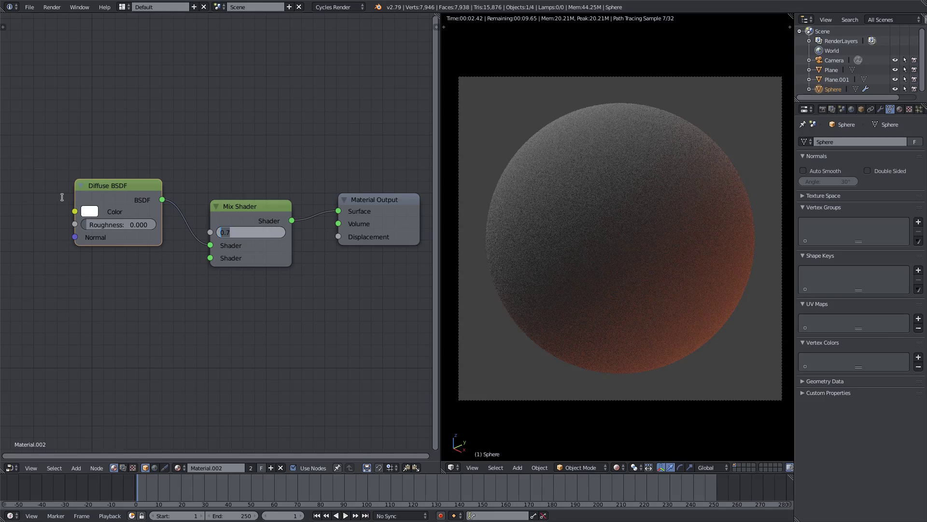
type("0")
key("Return")
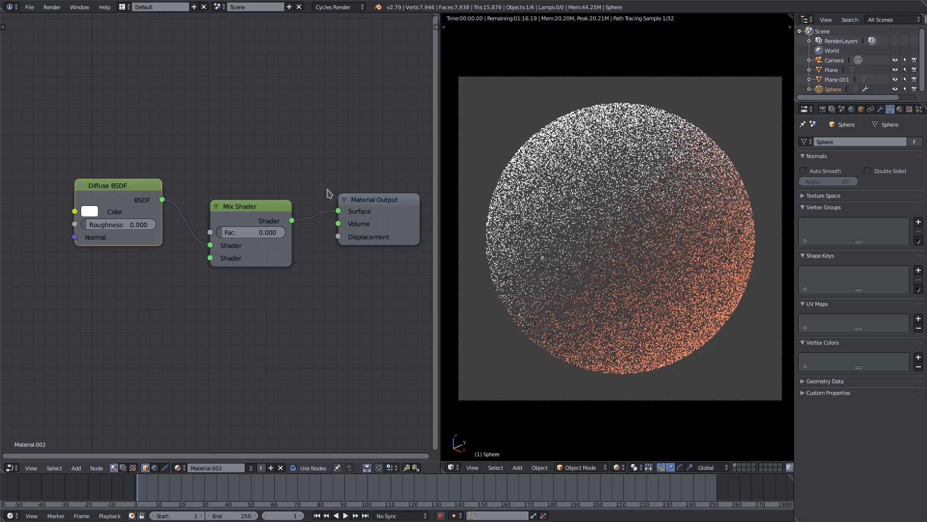
left_click(250, 228)
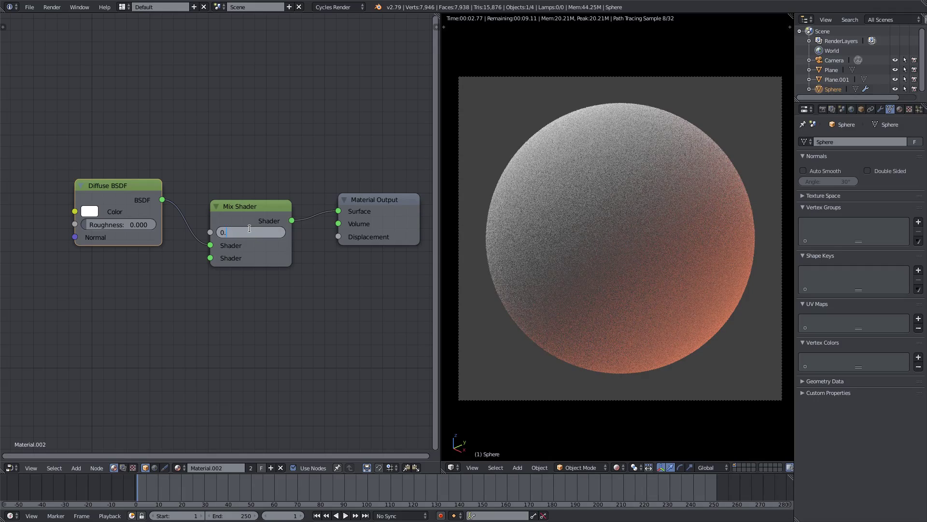
key("Return")
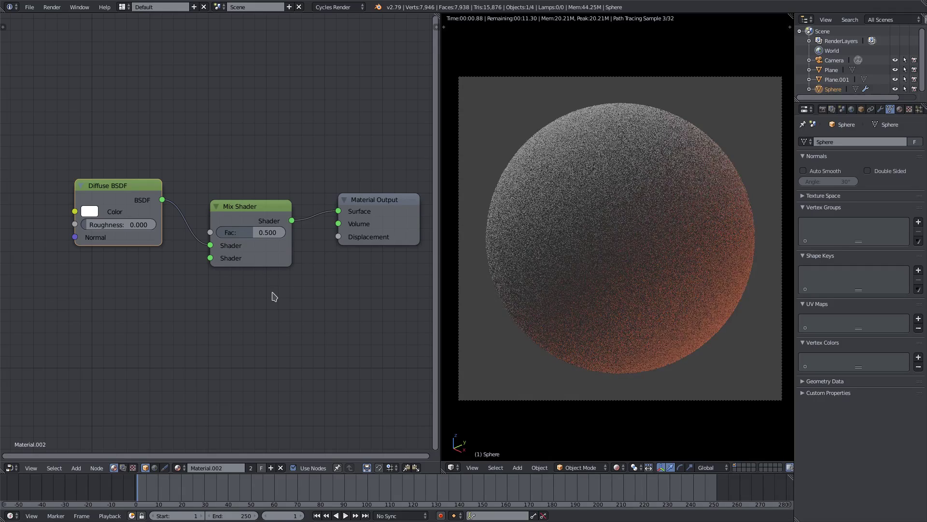
- Add a Glossy BSDF with roughness 0 below the Diffuse BSDF and connect it to the Mix Shader's second Shader input
scroll(267, 292, "up", 1)
scroll(266, 292, "down", 1)
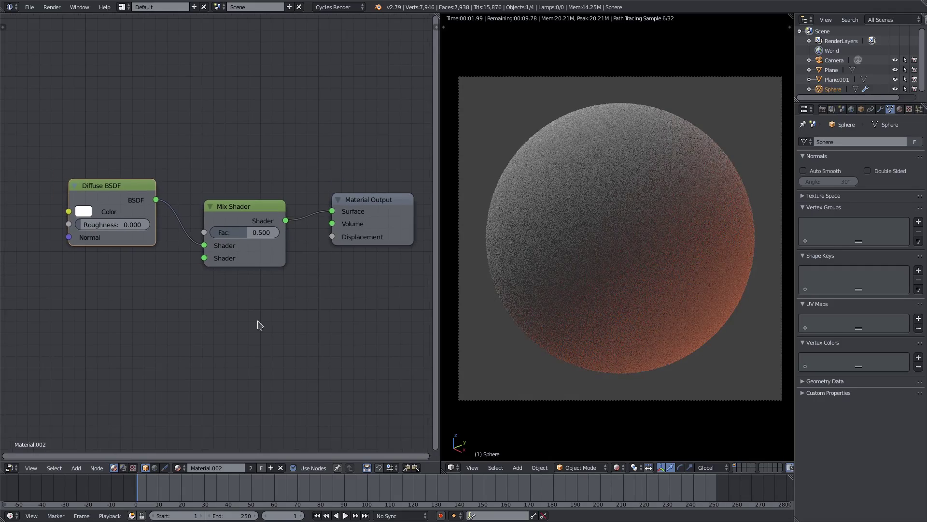
left_click(76, 467)
mouse_move(94, 430)
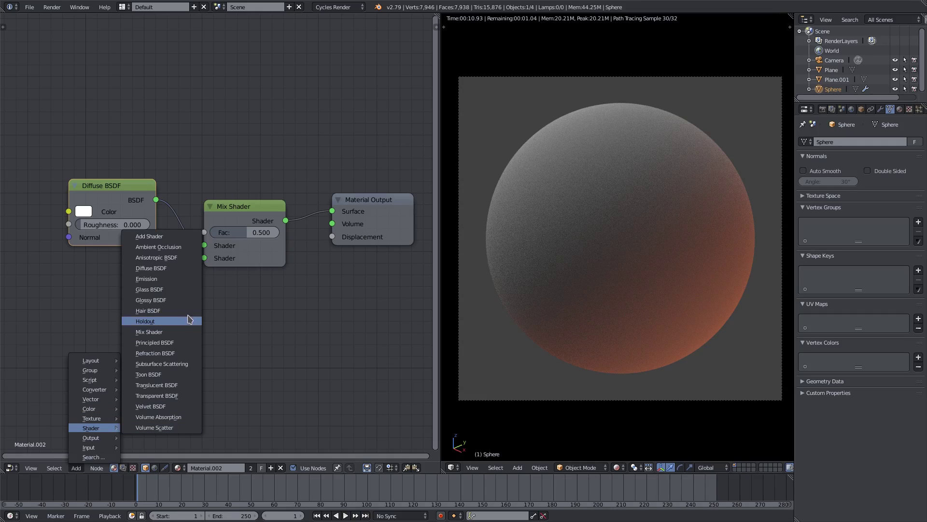
left_click(179, 300)
left_click(69, 254)
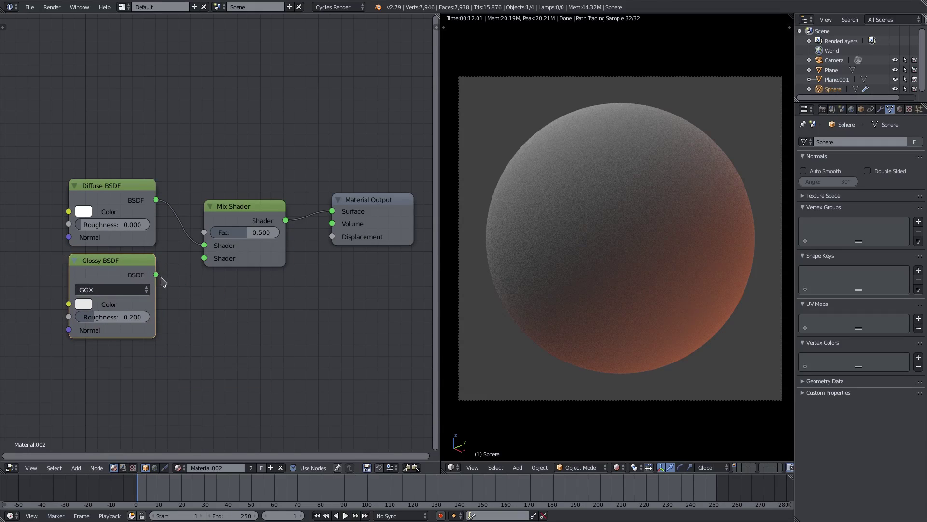
left_click_drag(156, 275, 205, 258)
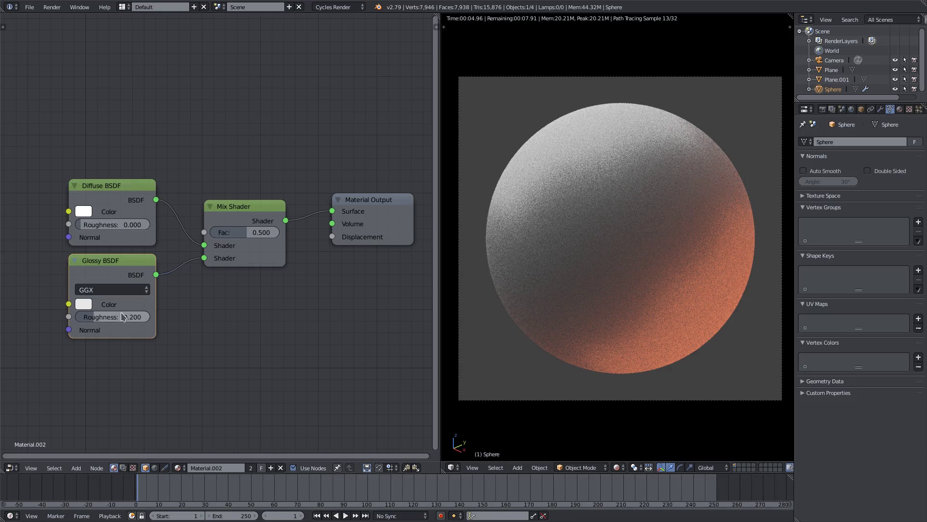
key("BackSpace")
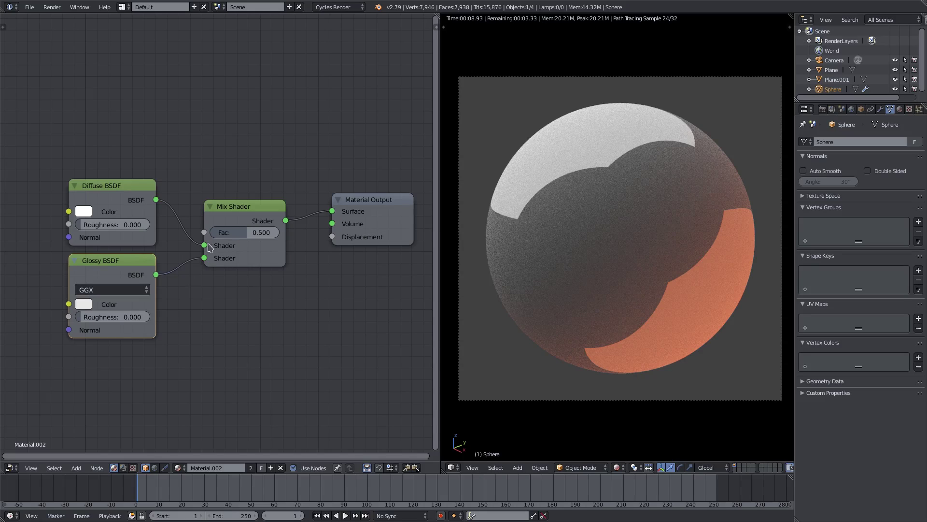
- Connect the Glossy BSDF directly to the Material Output's Surface input, bypassing the Mix Shader
left_click_drag(206, 260, 336, 216)
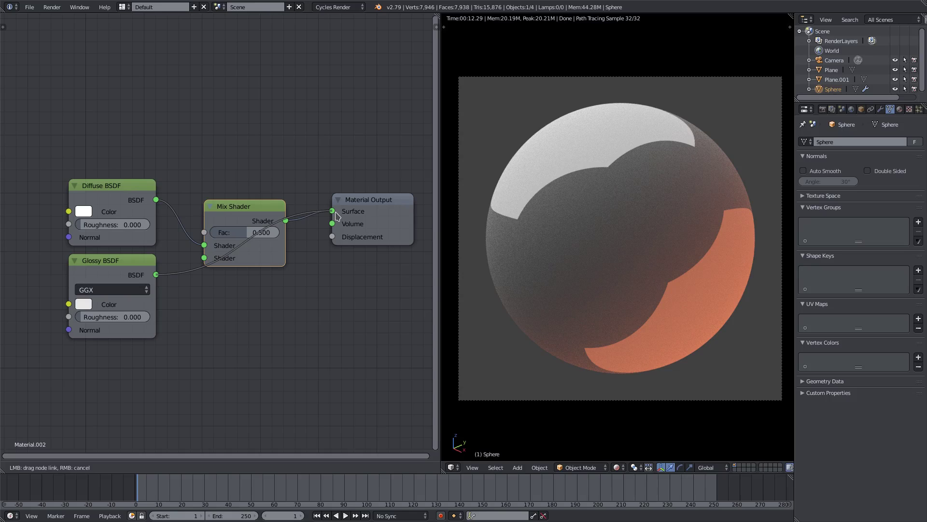
right_click(336, 216)
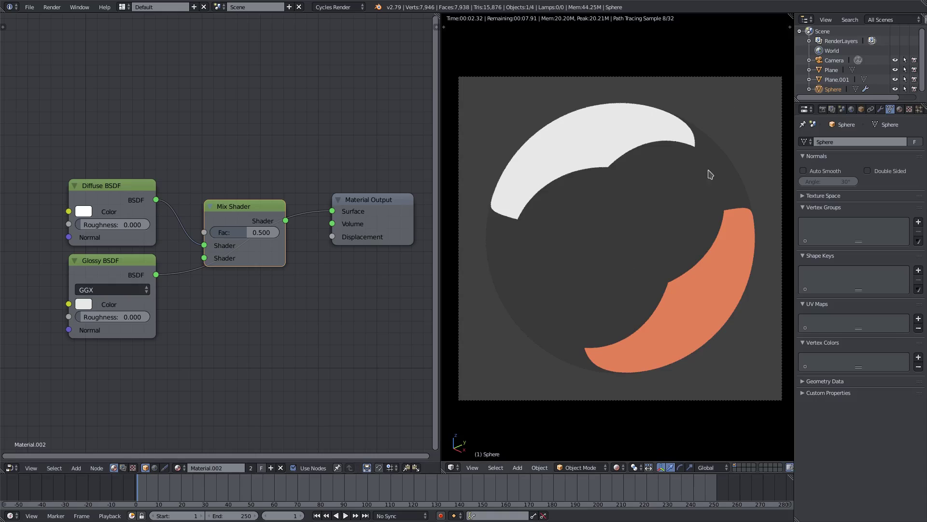
- Inspect the planes around the sphere from outside the camera view in another shading mode, and return to the rendered camera view
key("KP_0")
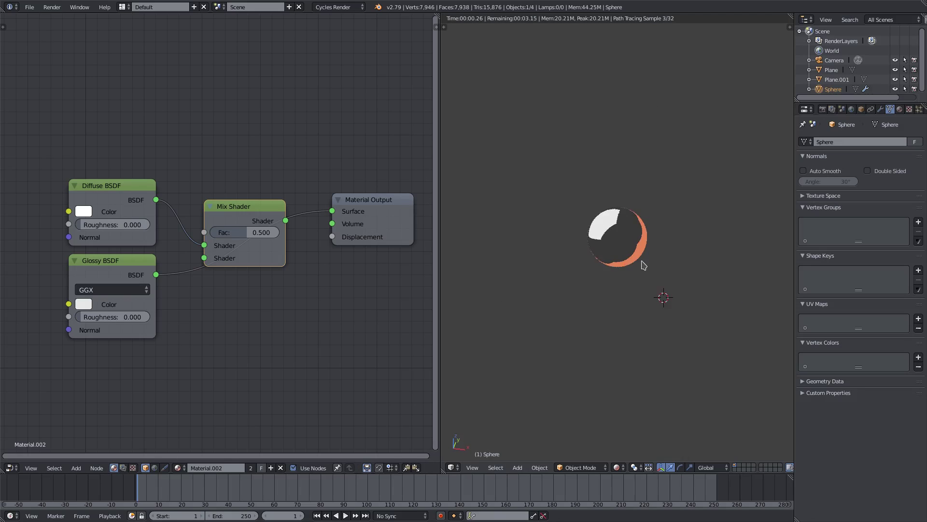
scroll(623, 252, "up", 2)
middle_click_drag(774, 183, 728, 335)
mouse_move(627, 139)
middle_mouse_down()
mouse_move(574, 223)
mouse_move(699, 260)
mouse_move(551, 454)
middle_mouse_up()
left_click(617, 467)
left_click(634, 419)
mouse_move(634, 419)
middle_mouse_down()
mouse_move(613, 325)
mouse_move(563, 269)
mouse_move(577, 353)
middle_mouse_up()
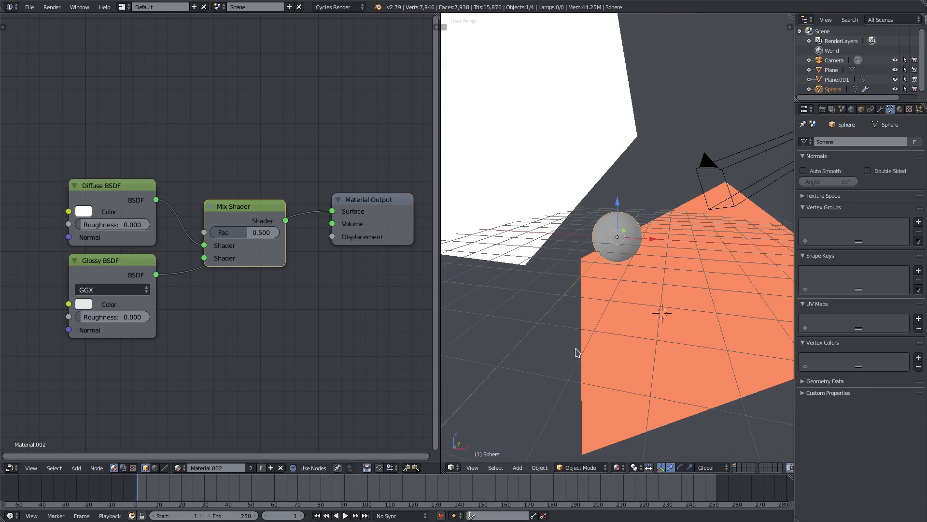
left_click(617, 467)
left_click(638, 406)
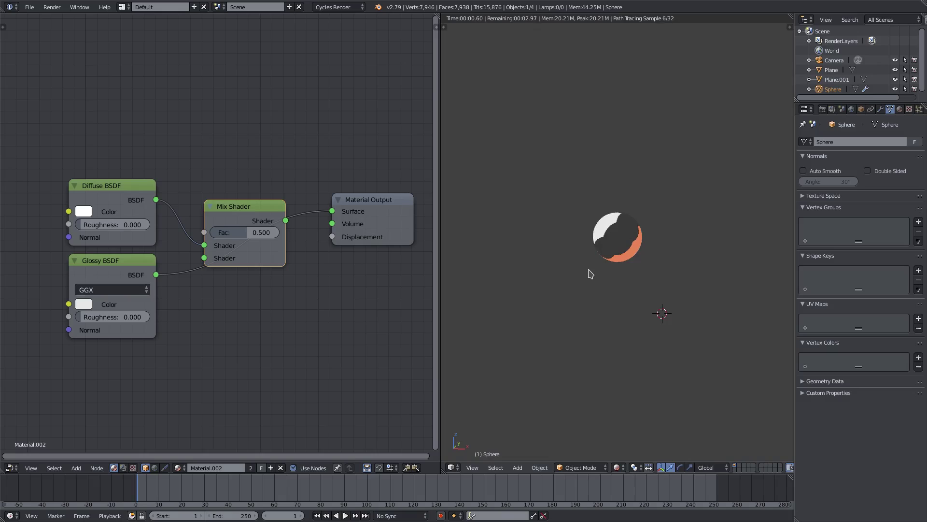
key("KP_0")
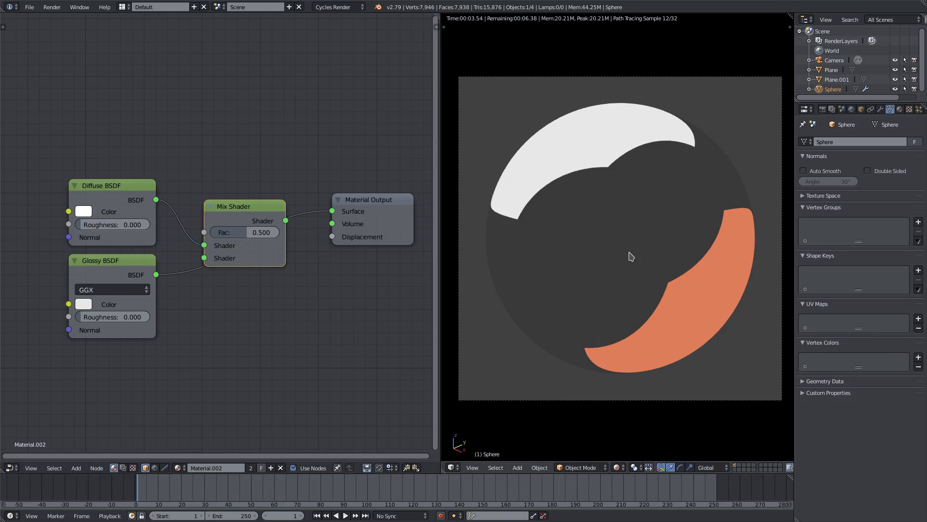
- Reconnect the Glossy BSDF to the Mix Shader's second Shader input and the Mix Shader to the Material Output's Surface
mouse_move(333, 211)
left_mouse_down()
mouse_move(307, 201)
mouse_move(214, 235)
mouse_move(213, 263)
mouse_move(317, 224)
mouse_move(306, 210)
mouse_move(332, 211)
left_mouse_up()
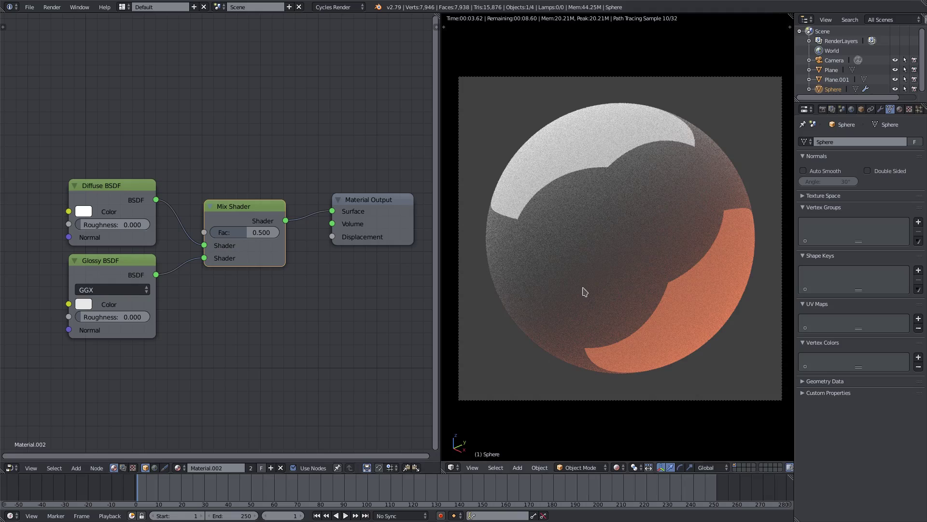
mouse_move(204, 259)
left_mouse_down()
mouse_move(203, 287)
mouse_move(178, 263)
mouse_move(205, 258)
left_mouse_up()
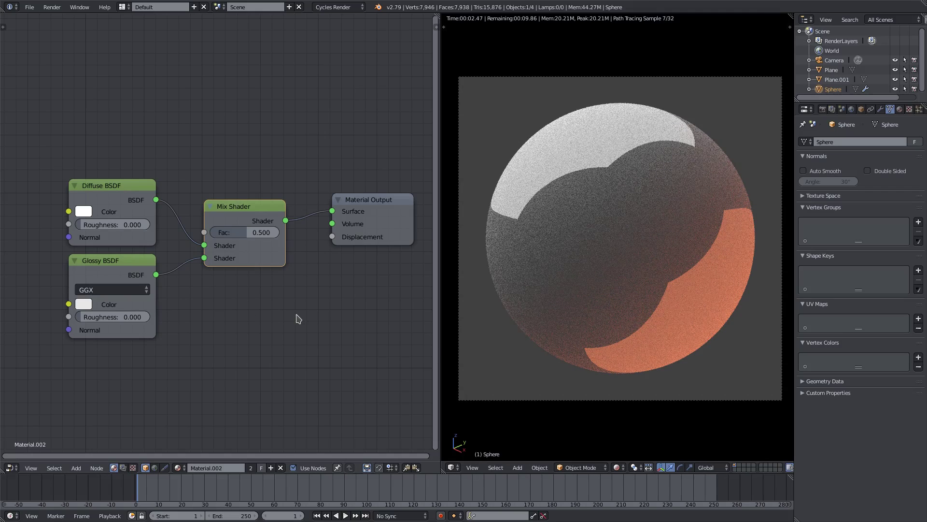
scroll(277, 303, "down", 2)
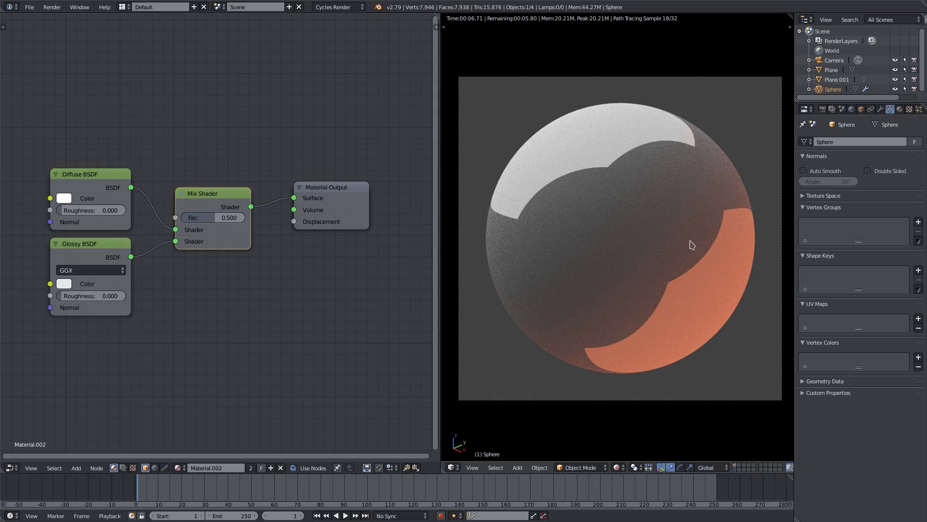
- Move the Material Output away to make room and insert a duplicate of the Mix Shader in the link before it
left_click_drag(334, 195, 443, 197)
scroll(261, 273, "down", 2)
middle_click_drag(262, 274, 252, 272)
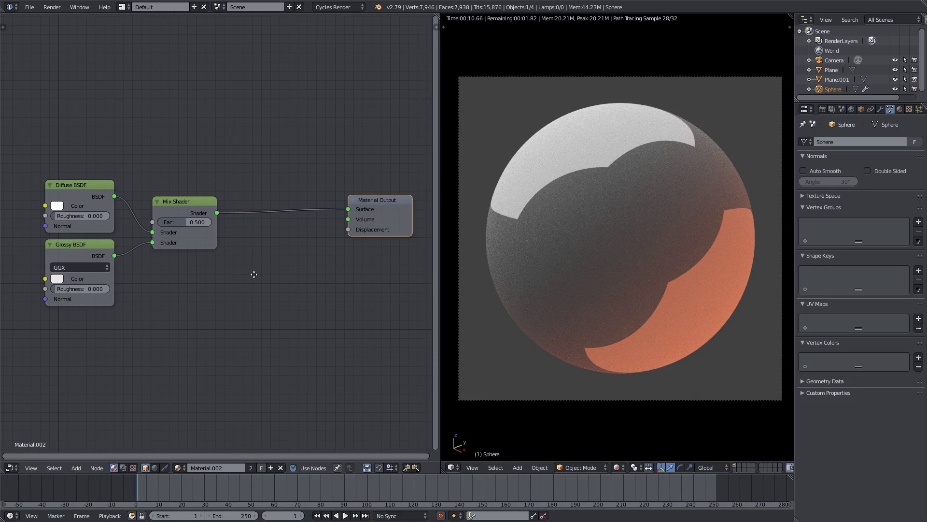
left_click(184, 213)
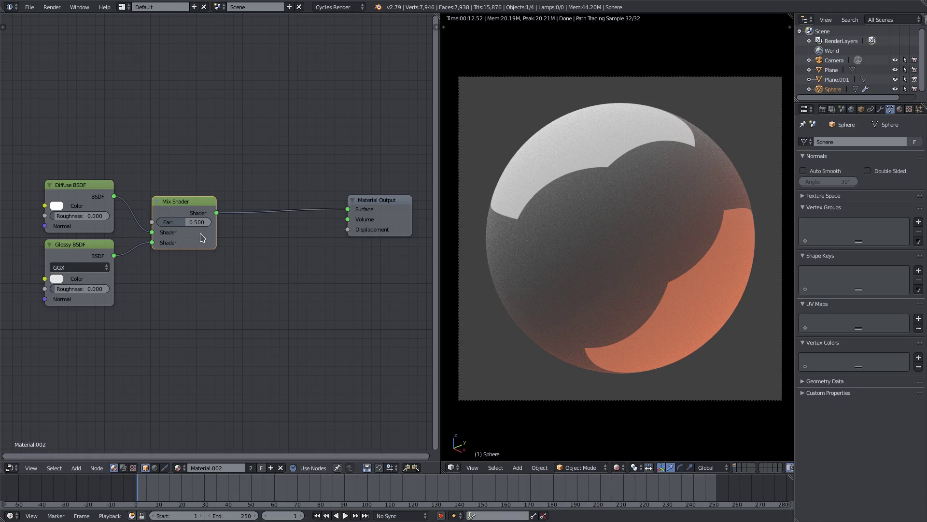
key("shift+d")
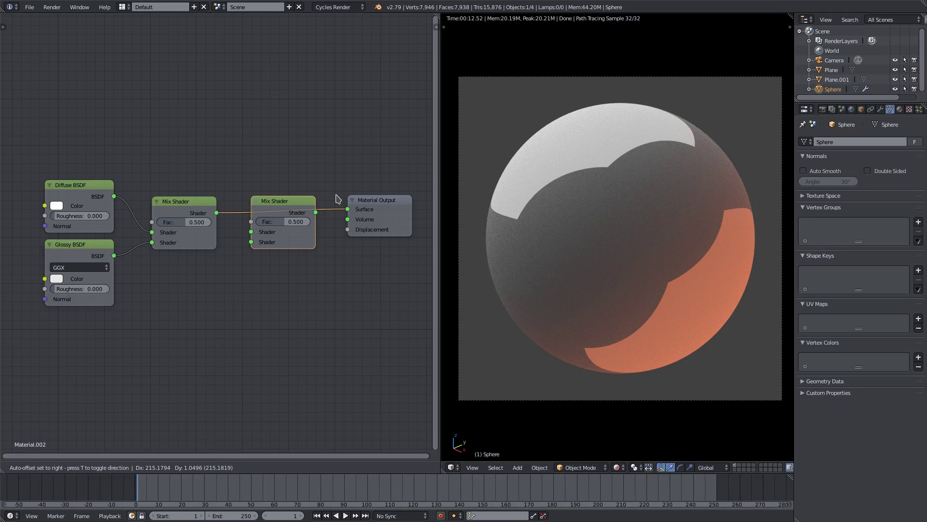
left_click(337, 200)
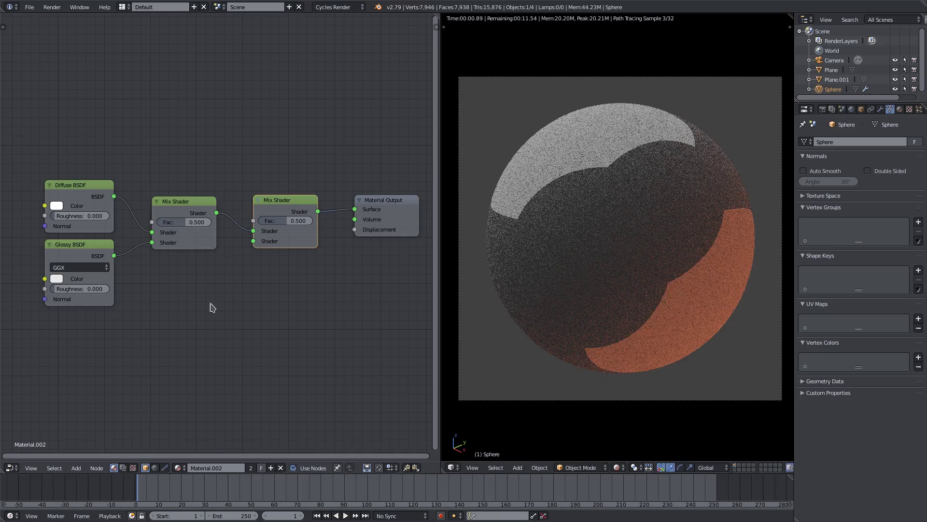
- Move the Diffuse and Glossy BSDF nodes far from the first Mix Shader and adjust the positions of both Mix Shaders
left_click(89, 191)
left_click(84, 256)
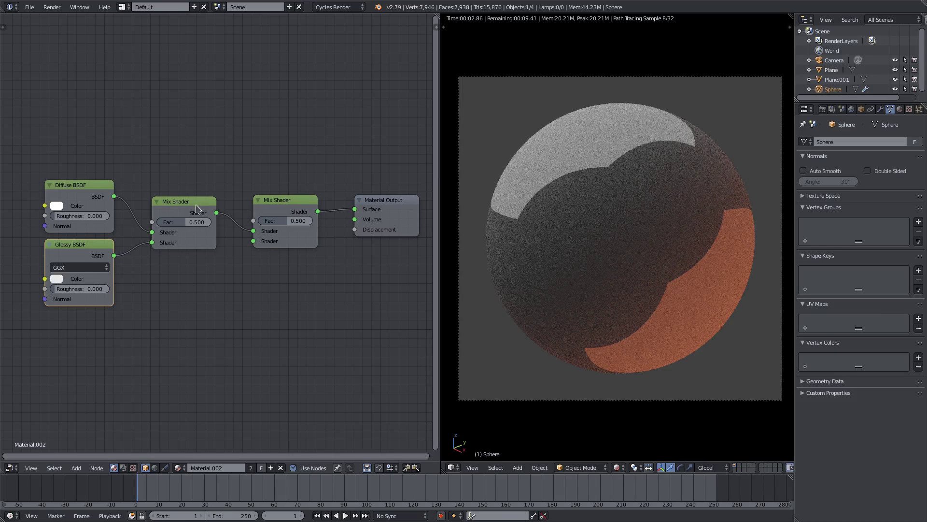
left_click_drag(183, 218, 190, 194)
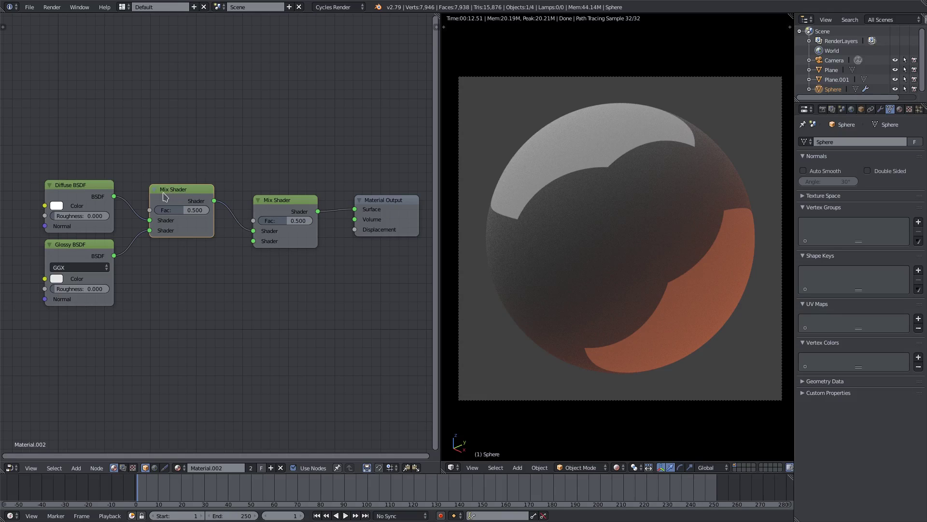
left_click_drag(172, 192, 170, 202)
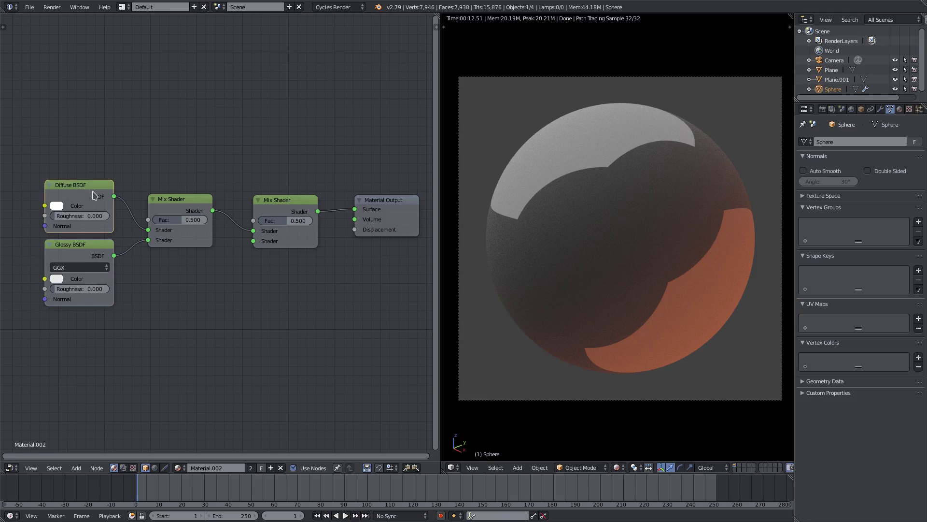
left_click_drag(78, 188, 5, 191)
left_click_drag(102, 249, 3, 248)
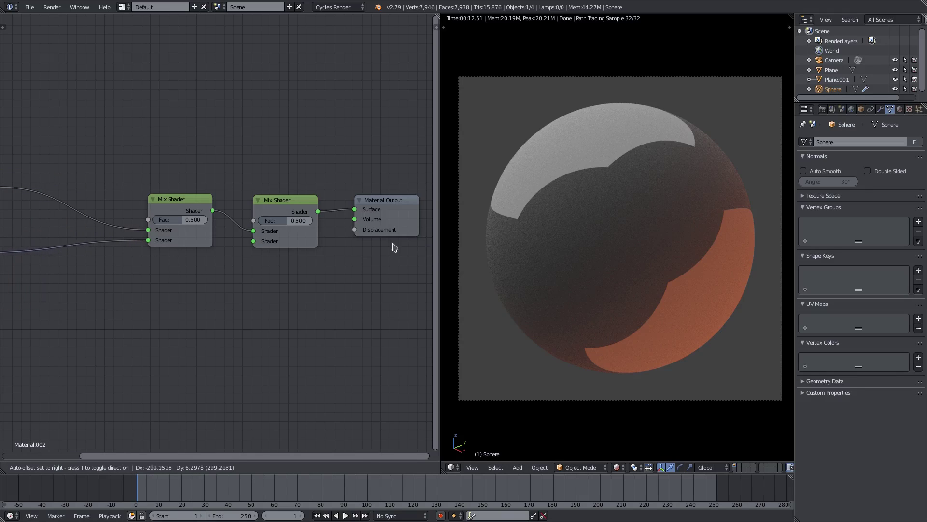
mouse_move(190, 213)
left_mouse_down()
mouse_move(196, 197)
mouse_move(174, 209)
mouse_move(183, 210)
left_mouse_up()
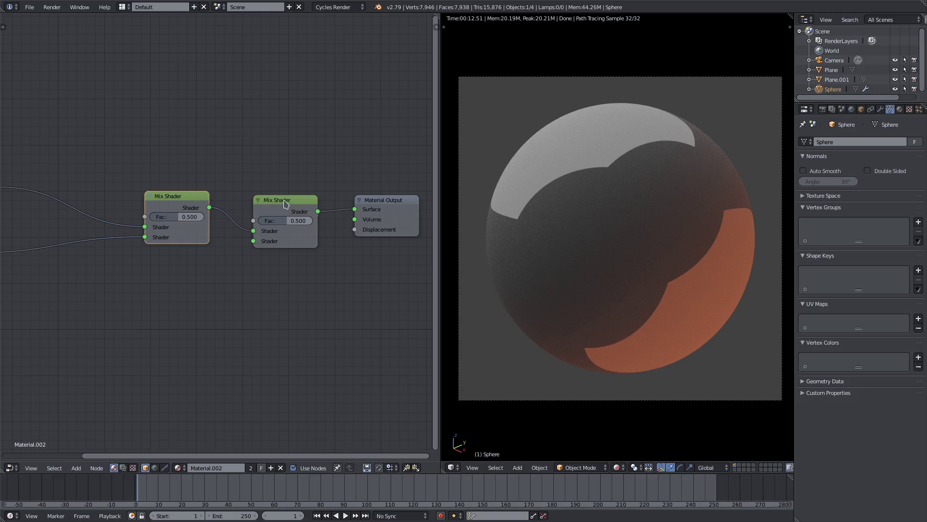
left_click_drag(264, 237, 261, 243)
- Add an Emission shader below the first Mix Shader and connect it to the second Mix Shader's lower Shader input
middle_click_drag(138, 432, 151, 435)
left_click(71, 467)
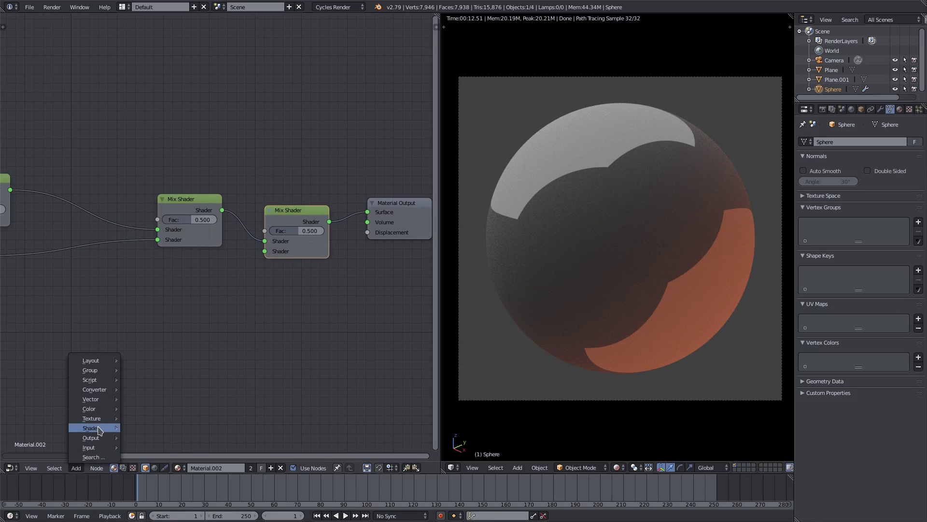
mouse_move(100, 429)
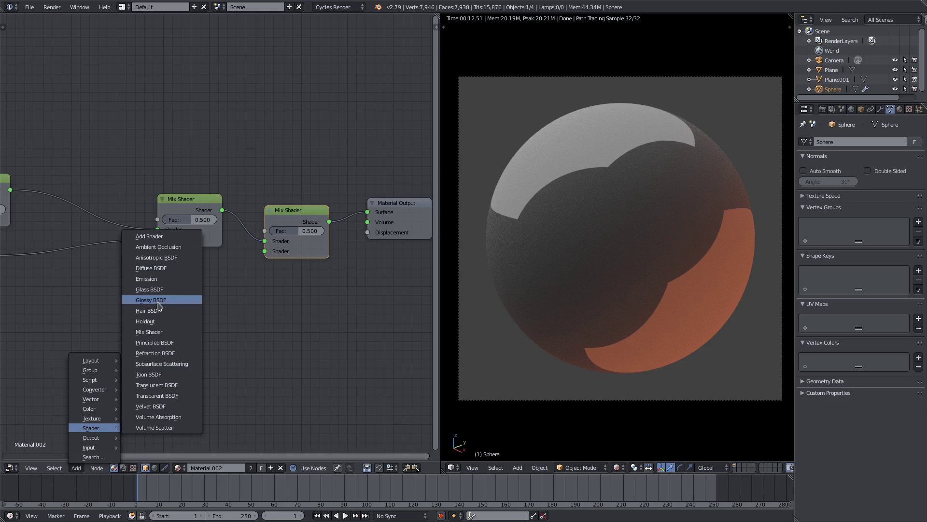
left_click(147, 279)
left_click_drag(223, 273, 265, 251)
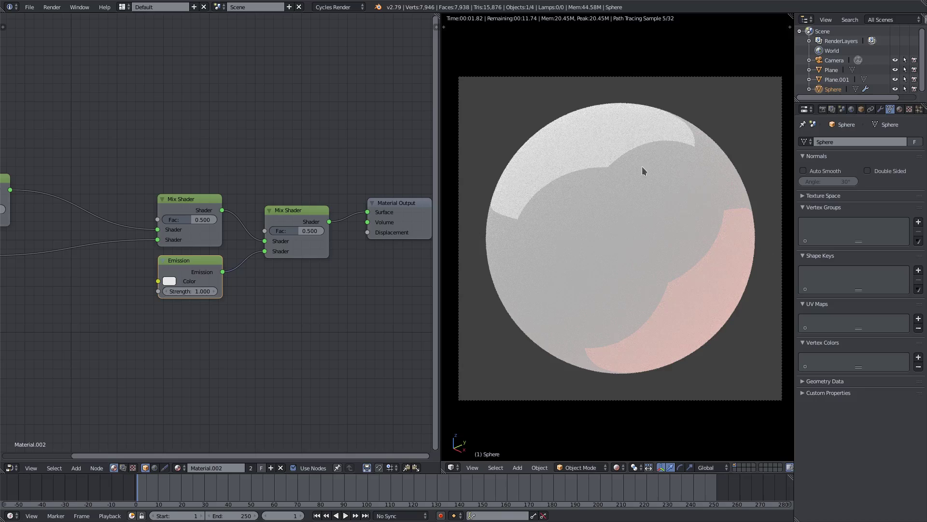
- Try a cube beside the sphere outside the camera view, delete it, and reselect the sphere in the camera view
key("KP_0")
key("shift+a")
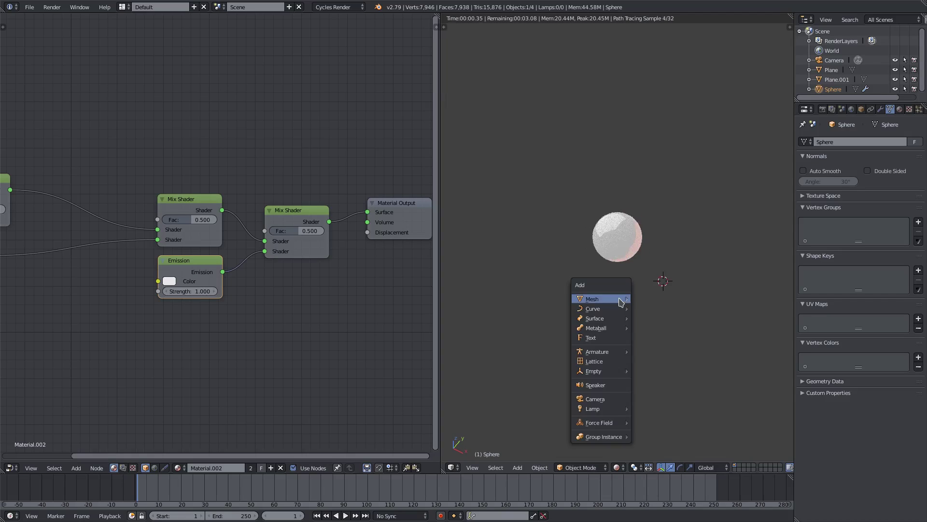
mouse_move(604, 299)
left_click(653, 308)
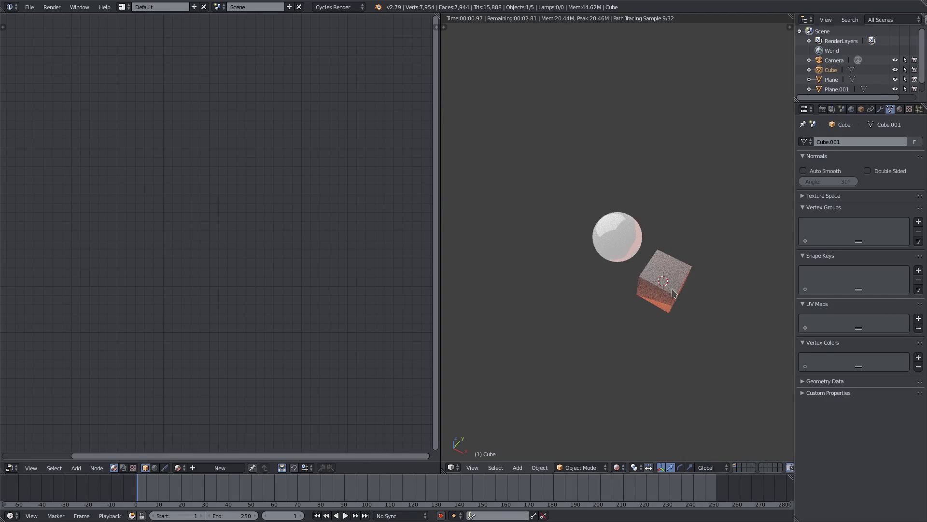
key("x")
left_click(666, 291)
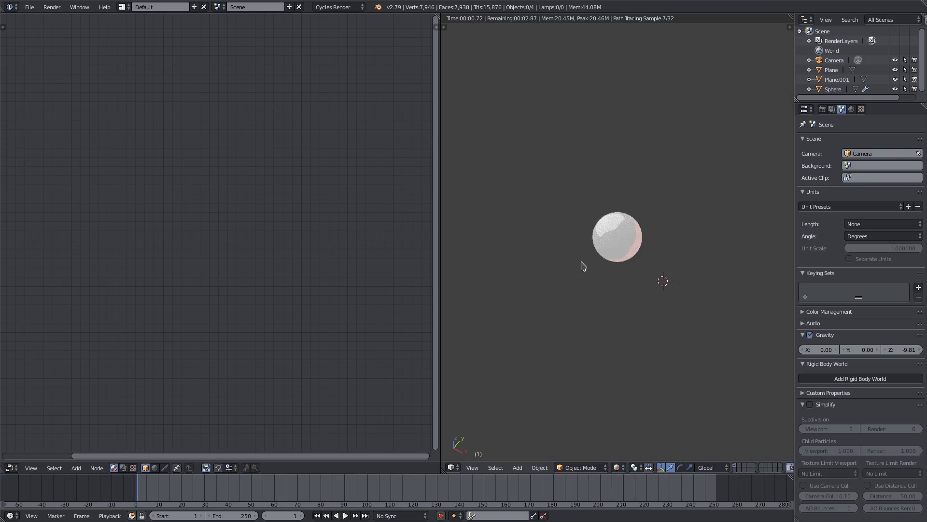
key("KP_0")
right_click(618, 166)
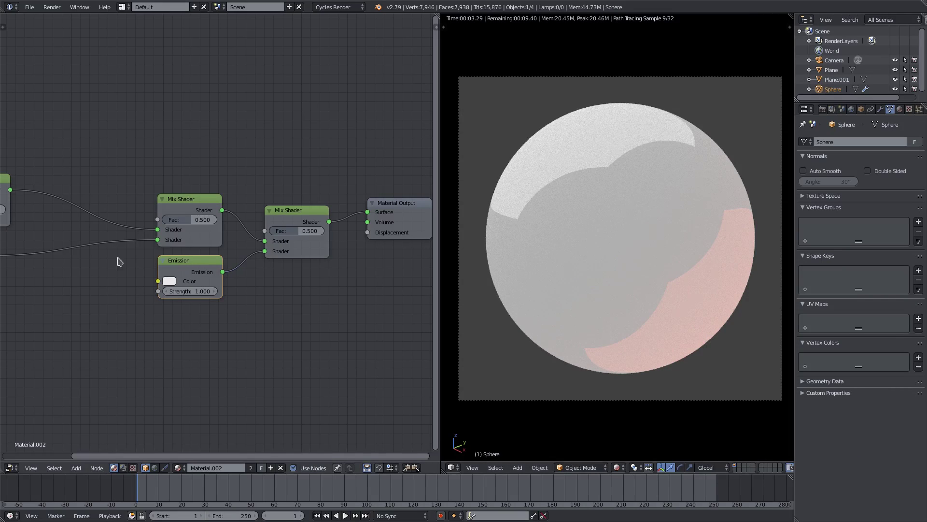
- Move the Glossy and Diffuse BSDF nodes back beside the first Mix Shader, with Glossy below Diffuse
middle_click_drag(118, 261, 338, 262)
right_click_drag(173, 261, 319, 285)
left_click_drag(318, 285, 308, 283)
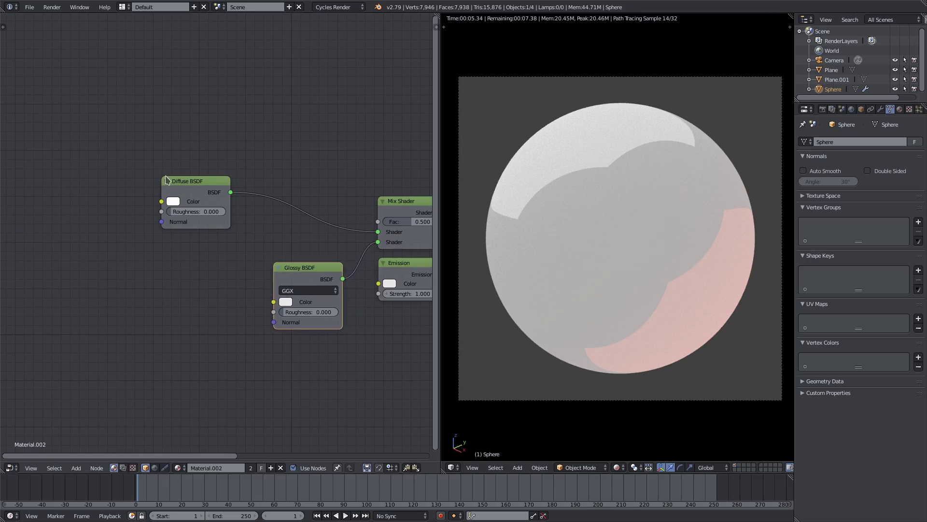
left_click_drag(189, 181, 303, 201)
middle_click_drag(165, 192, 7, 166)
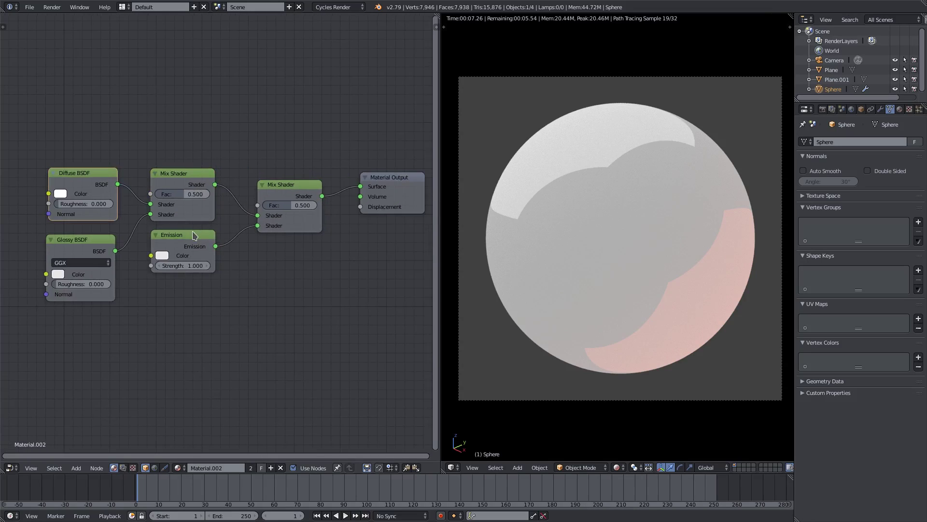
- Replace the Emission node with a Subsurface Scattering shader connected to the second Mix Shader's lower Shader input
right_click(184, 256)
key("x")
left_click(76, 468)
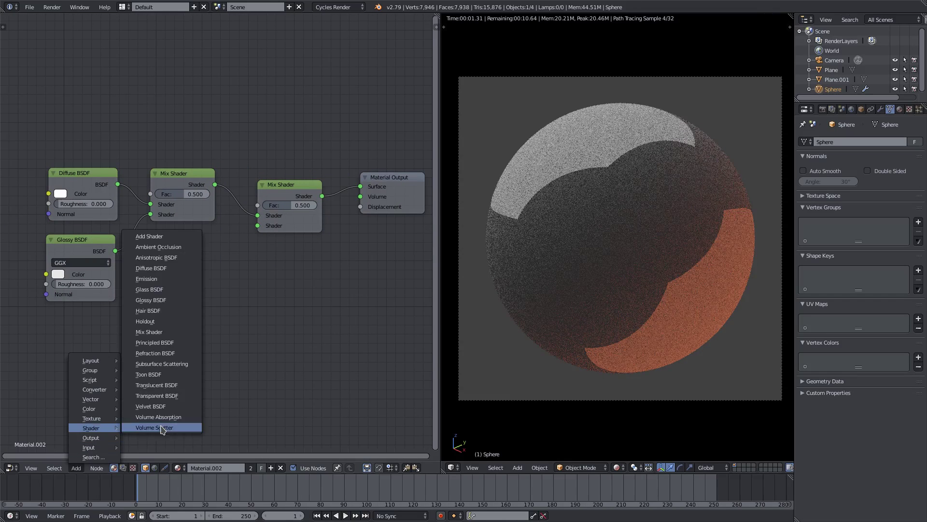
left_click(175, 381)
left_click(152, 235)
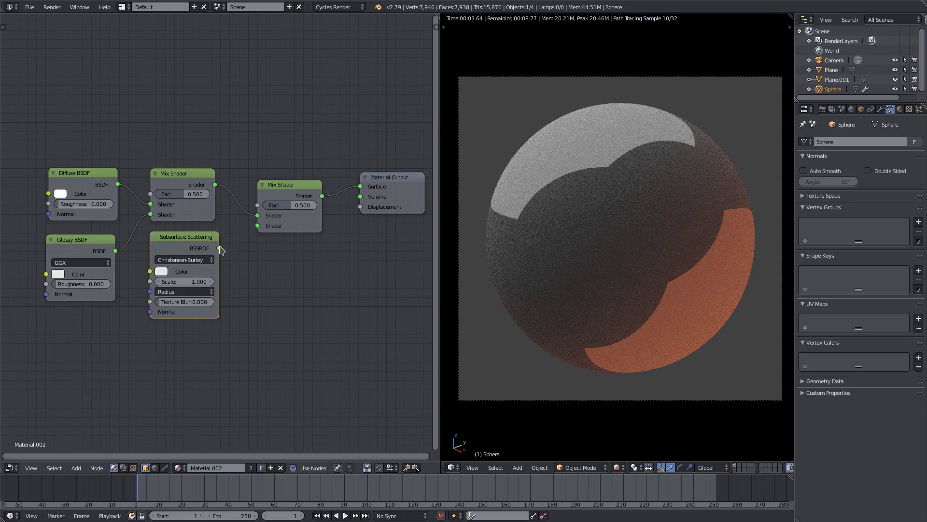
left_click_drag(218, 248, 258, 226)
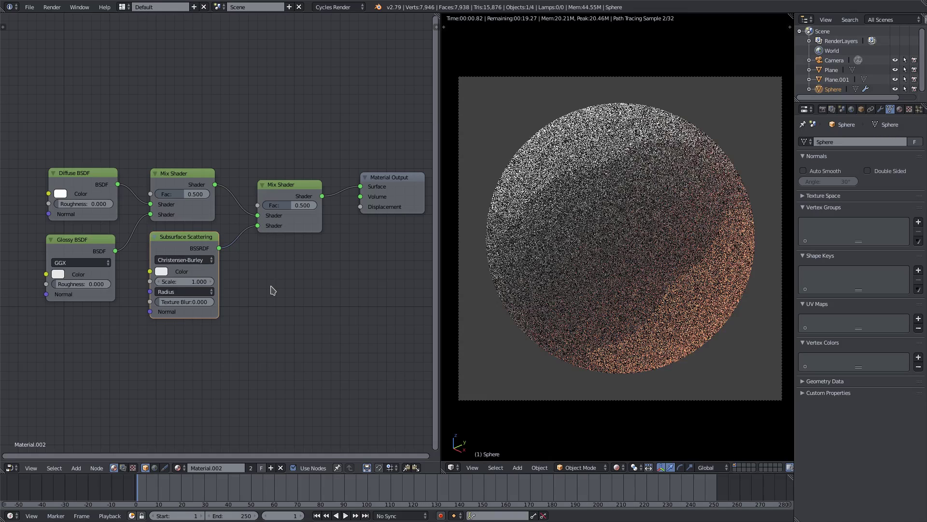
- Set the Subsurface Scattering color to a light yellow and select the second Mix Shader
left_click(161, 273)
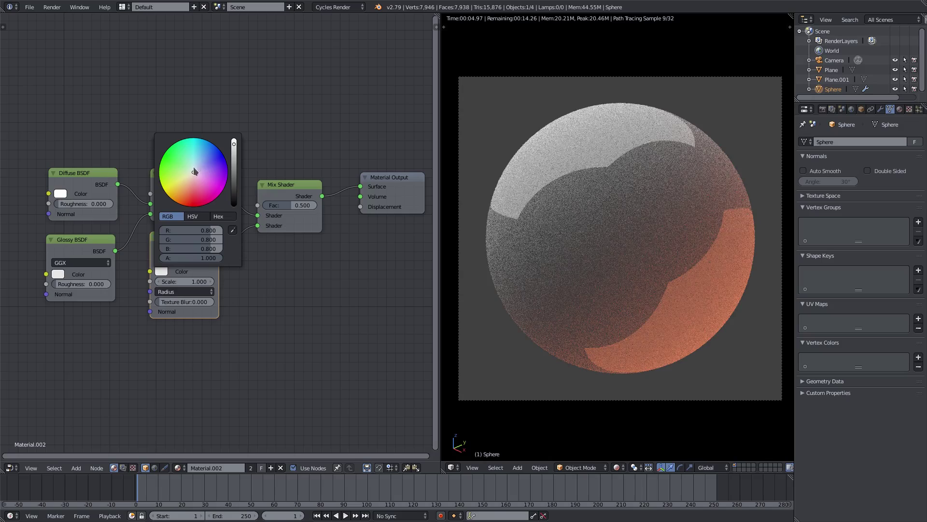
left_click(181, 182)
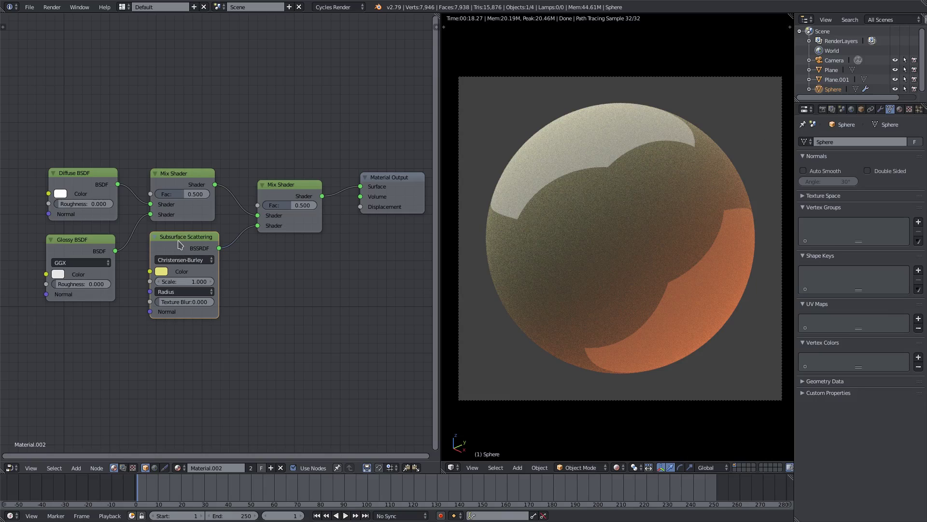
right_click(298, 198)
scroll(309, 196, "down", 1)
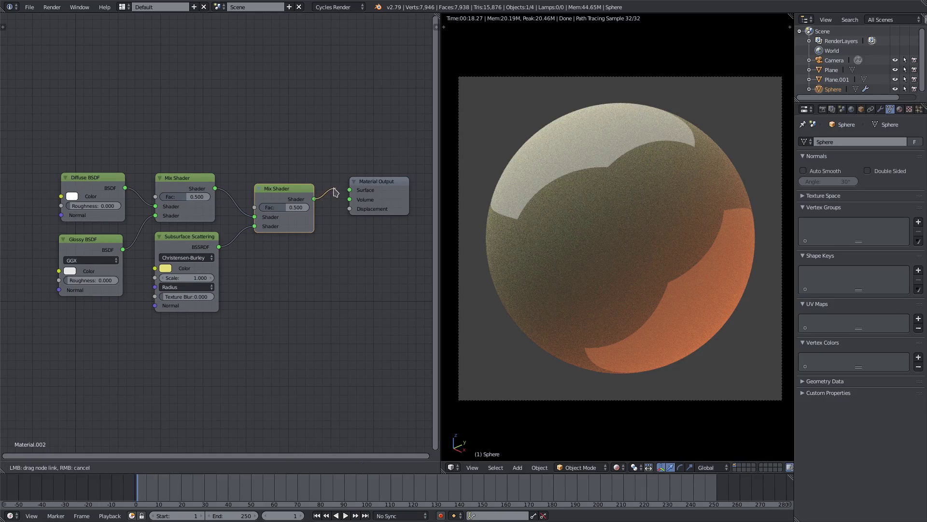
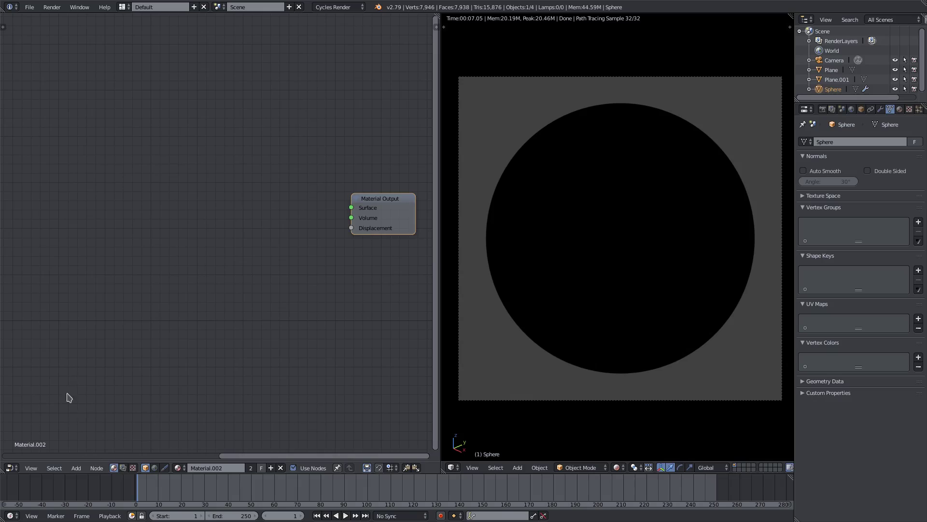
- Add a Diffuse BSDF, connect it to the Material Output's Surface input, and place it farther from the output
left_click(76, 468)
mouse_move(106, 428)
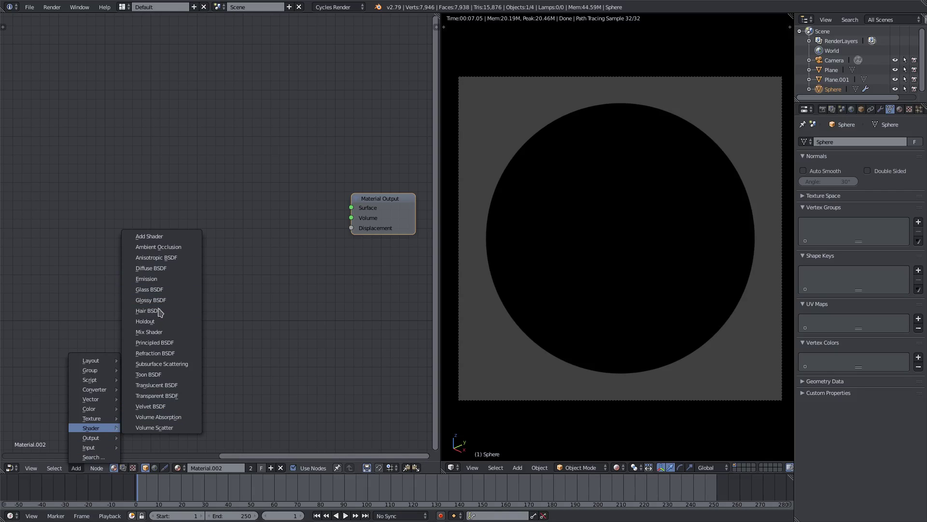
left_click(171, 269)
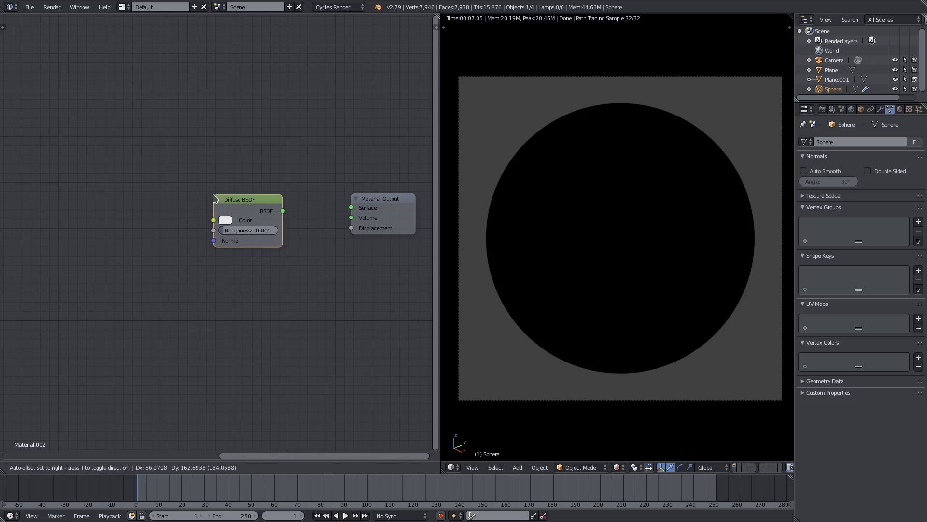
left_click(265, 209)
left_click_drag(283, 211, 351, 208)
middle_click_drag(292, 279, 309, 285)
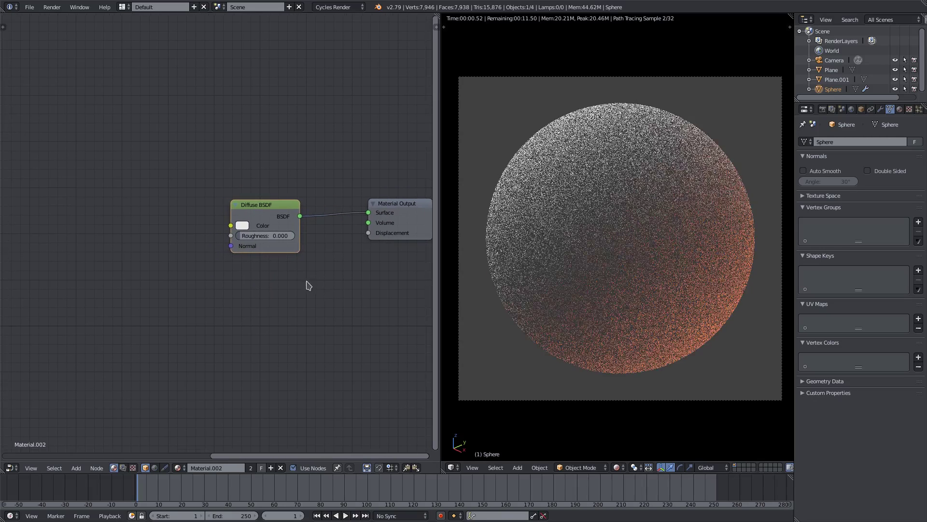
left_click_drag(273, 214, 240, 201)
middle_click_drag(302, 259, 242, 256)
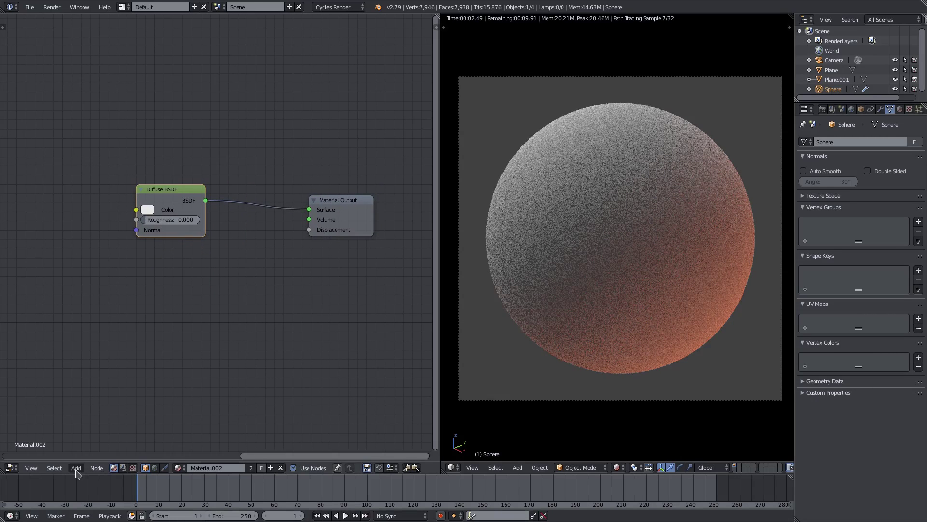
- Add a Noise Texture below the Diffuse BSDF and connect its Color output to the Material Output's Displacement input
left_click(77, 467)
mouse_move(103, 428)
left_click(76, 467)
mouse_move(92, 419)
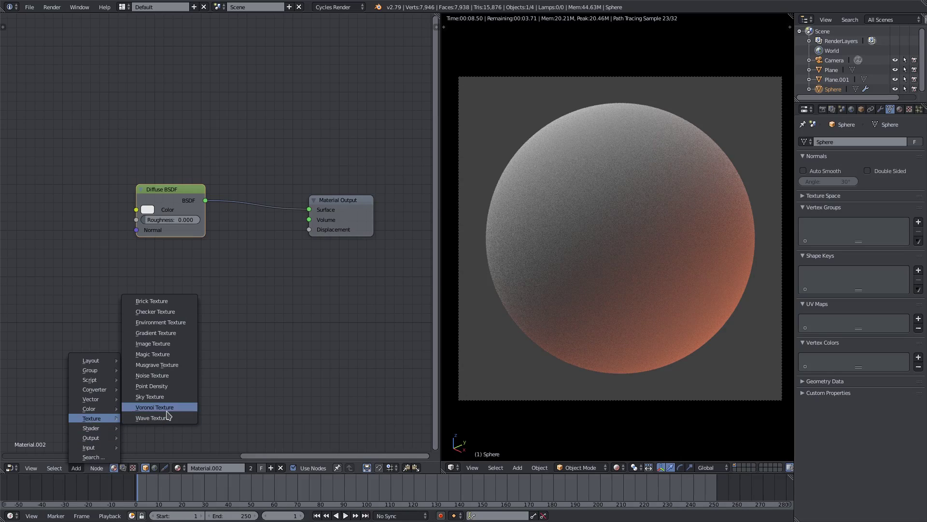
left_click(159, 375)
left_click(241, 256)
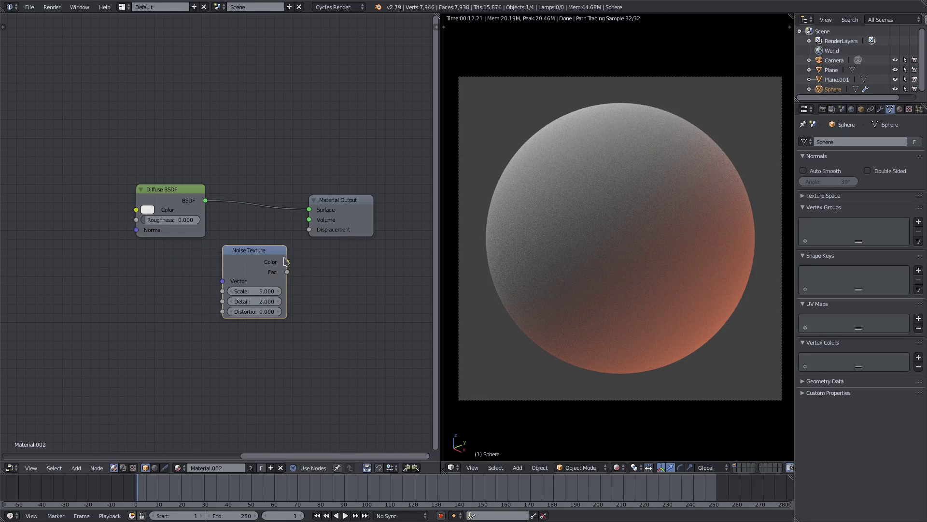
left_click_drag(287, 261, 308, 231)
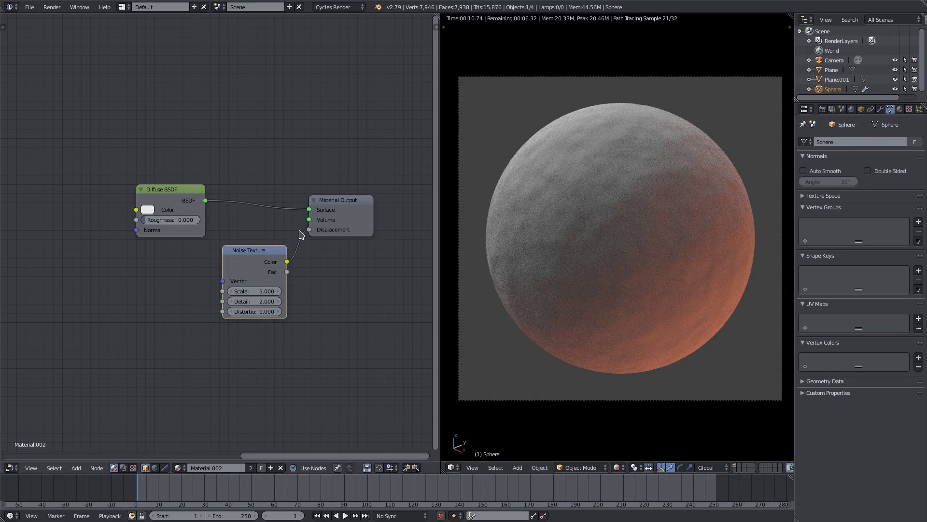
left_click_drag(309, 230, 314, 304)
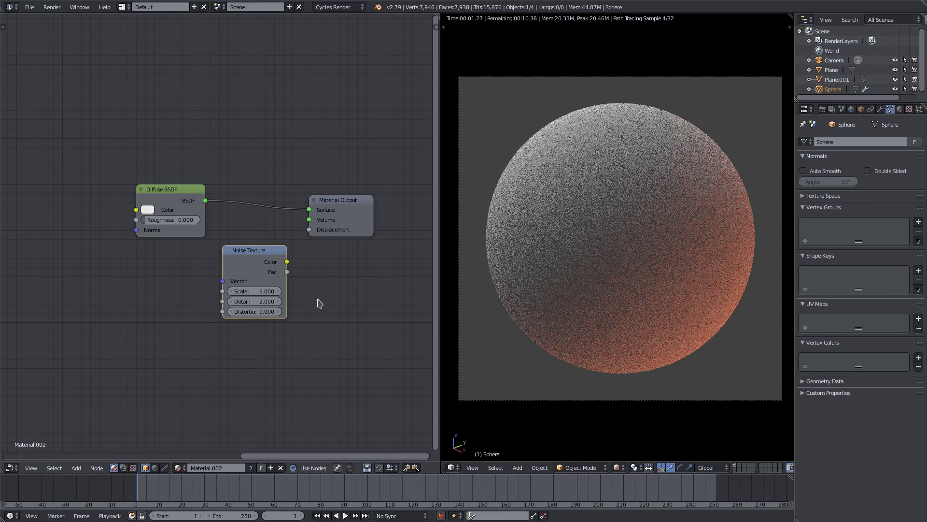
left_click_drag(287, 261, 309, 229)
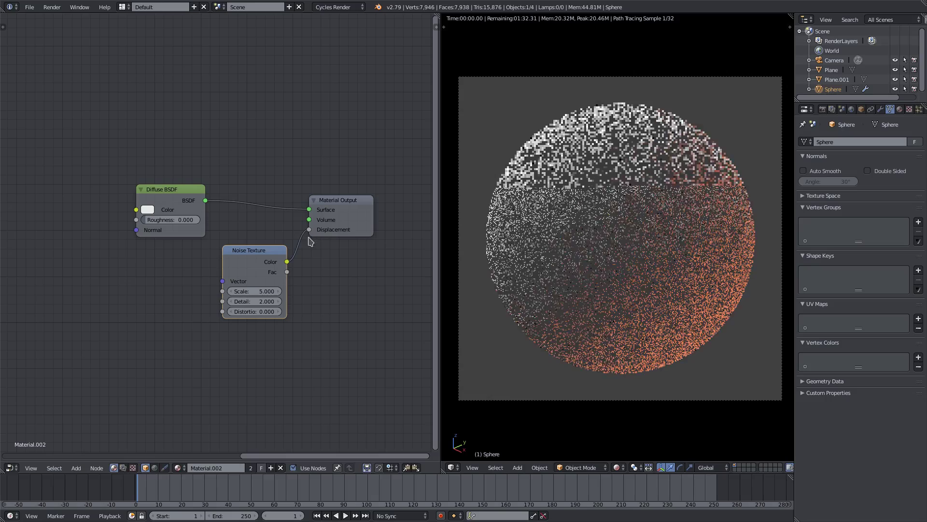
- Set the Noise Texture's scale to 20 and its detail to 0.4
left_click(254, 291)
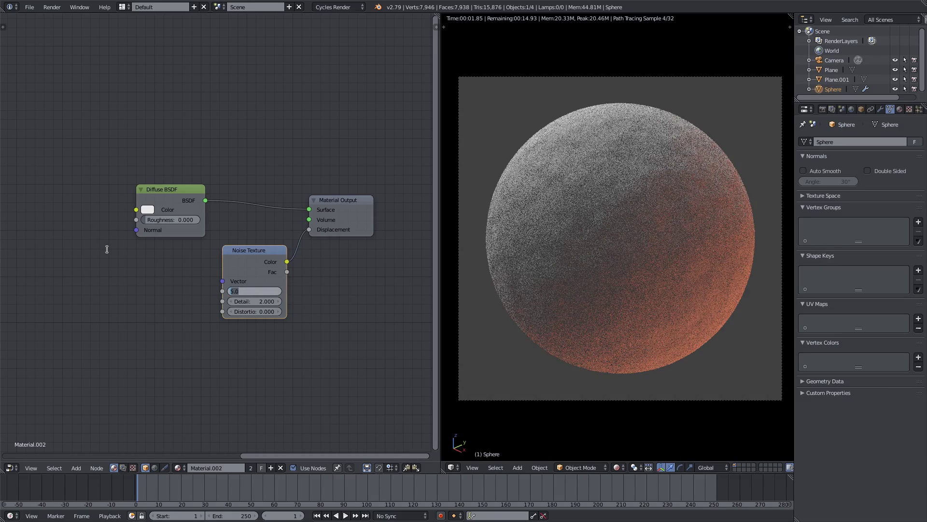
type("20")
key("Tab")
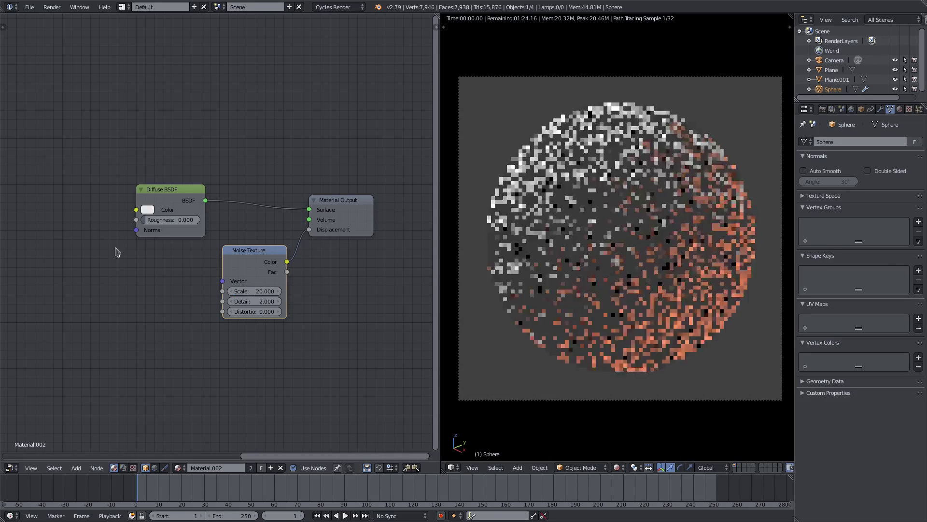
type("1")
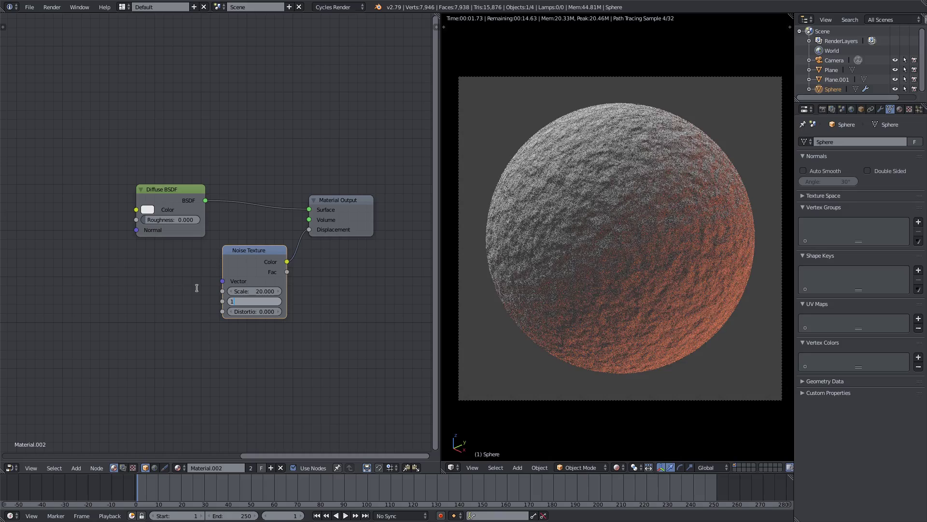
key("BackSpace")
type(".4")
key("Return")
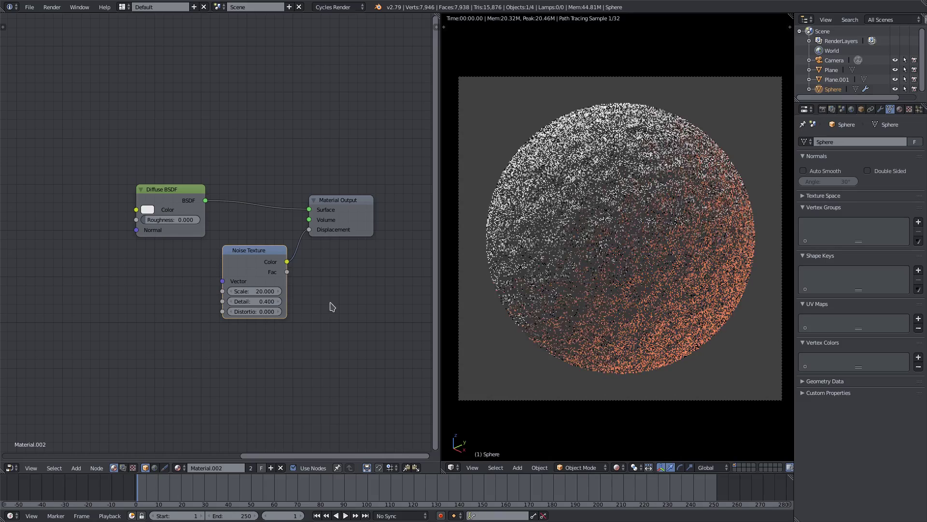
- Set the Noise Texture's detail to 1.4 and its distortion to 0.2
left_click(254, 301)
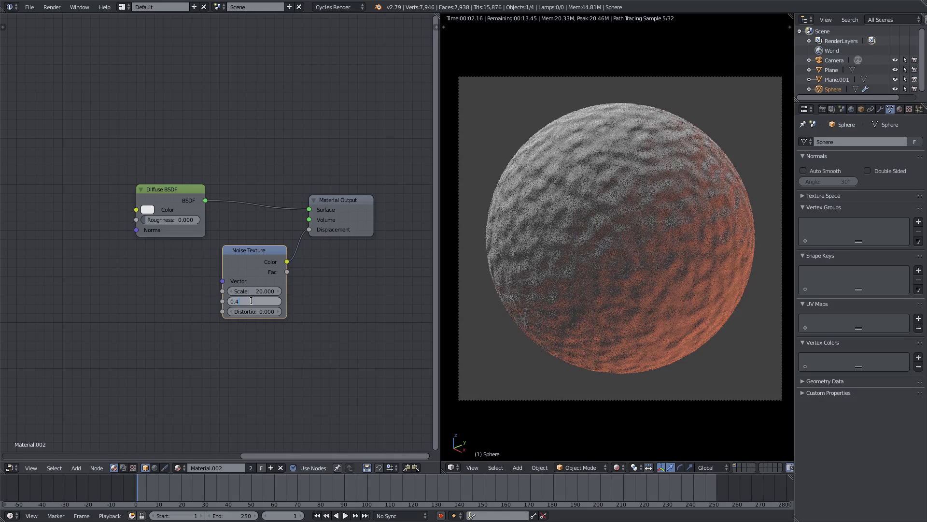
type("1.4")
key("Return")
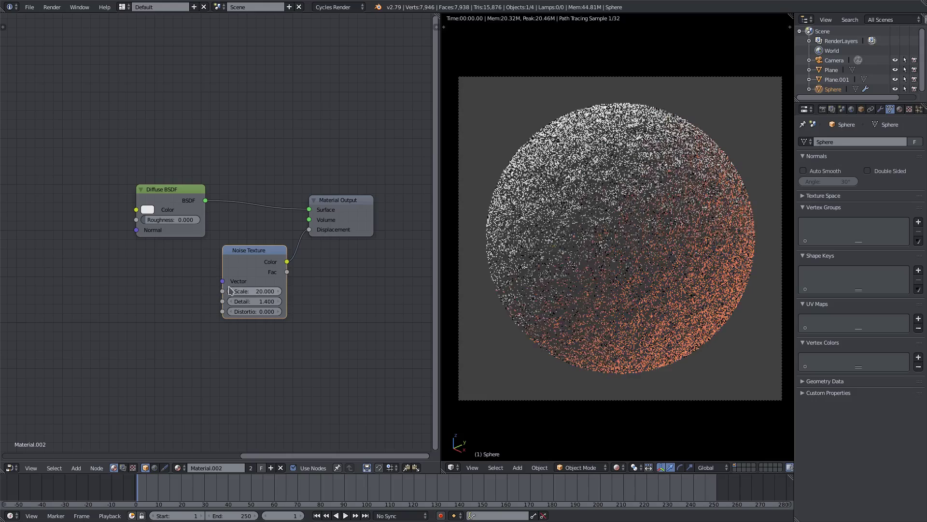
left_click(259, 313)
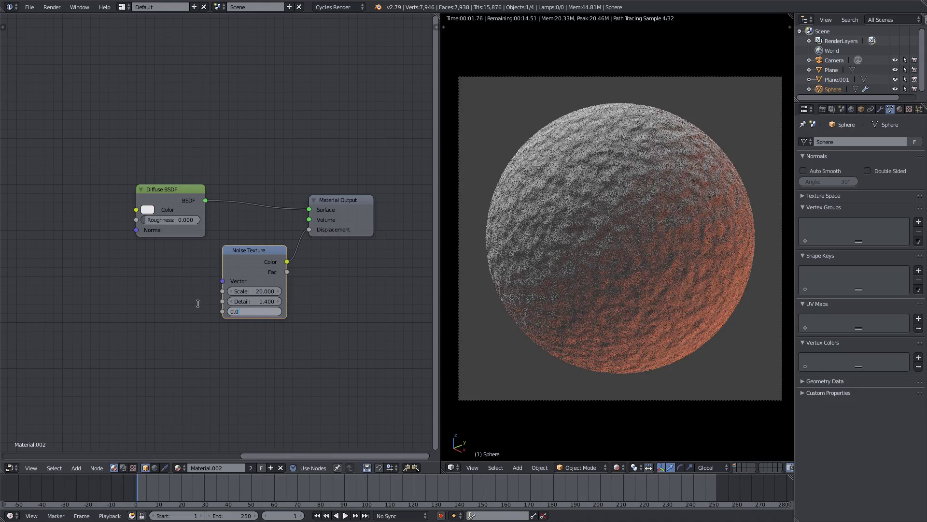
type("0.2")
key("Return")
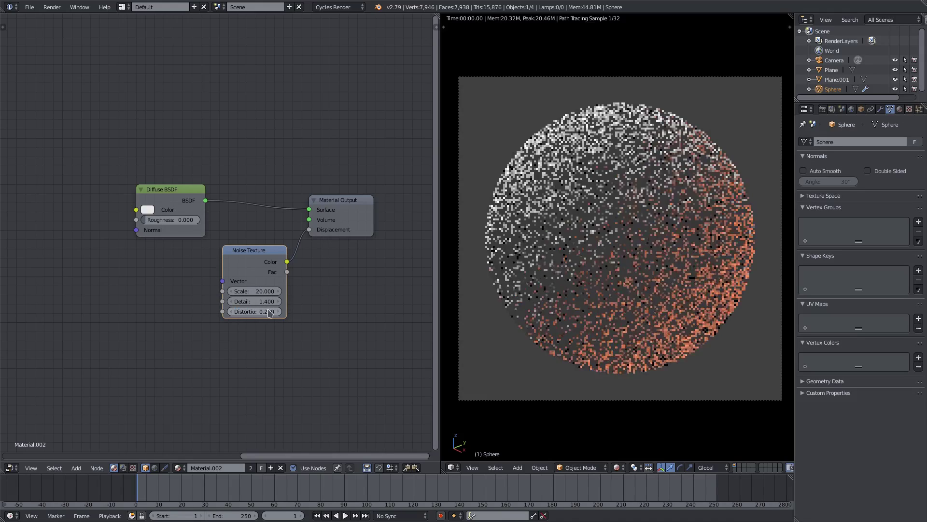
- Set the Noise Texture's scale to 15
left_click(254, 290)
key("ctrl+a")
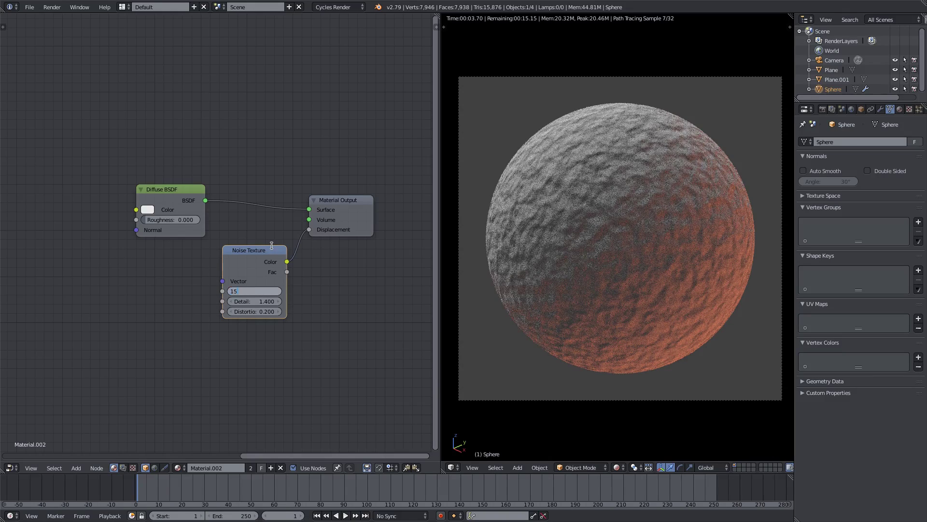
type("15")
key("Return")
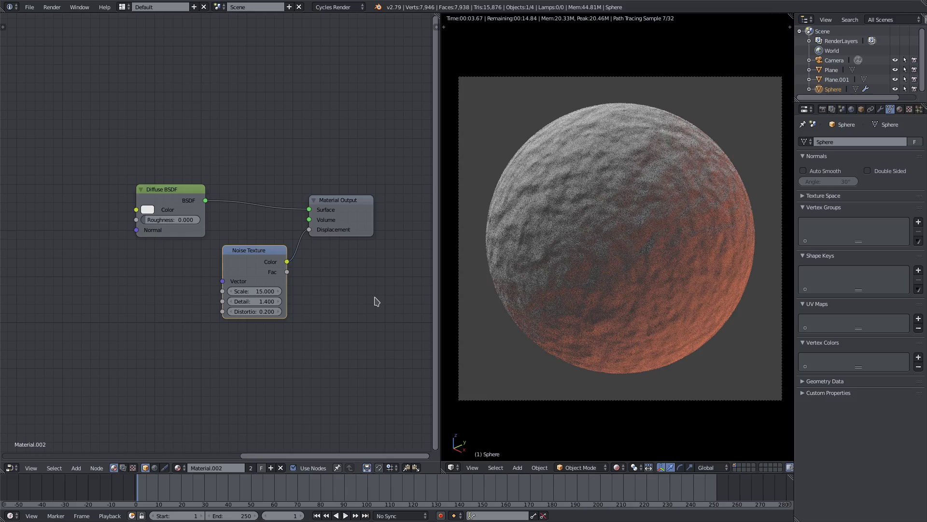
- Place the Noise Texture directly beneath the Diffuse BSDF and move the Material Output farther away from both nodes
middle_click_drag(352, 295, 361, 296)
left_click_drag(268, 262, 187, 258)
scroll(306, 300, "down", 4, "ctrl")
left_click_drag(275, 213, 302, 207)
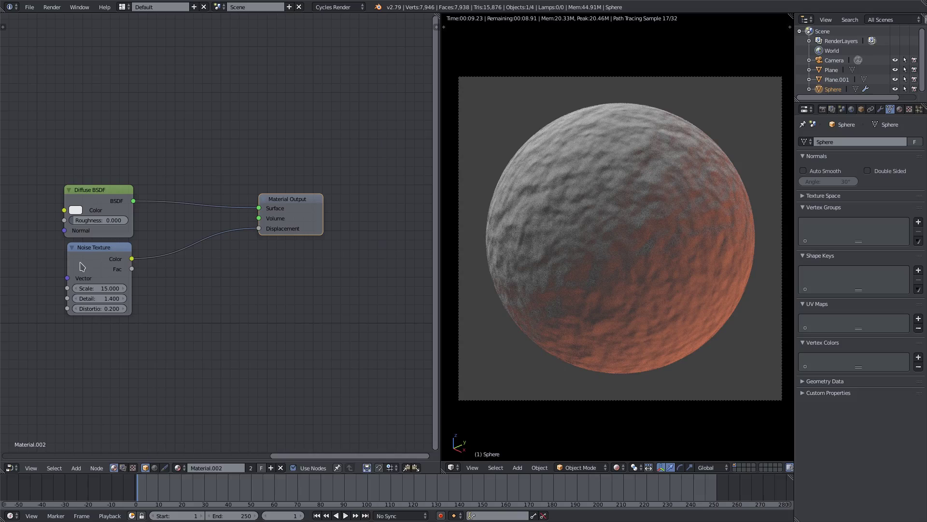
left_click_drag(86, 263, 82, 266)
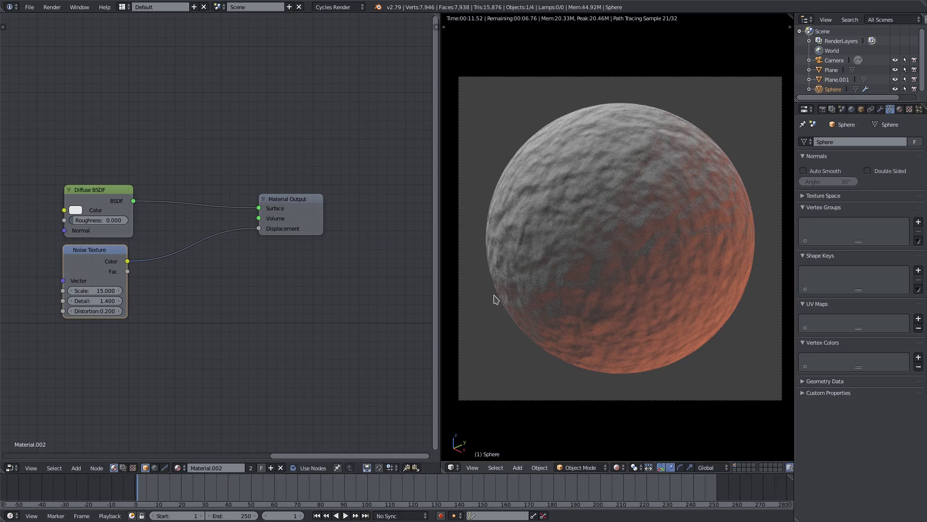
- Insert a Mix Shader between the Noise Texture and the Displacement input, and set its factor to 0
left_click(75, 468)
mouse_move(93, 427)
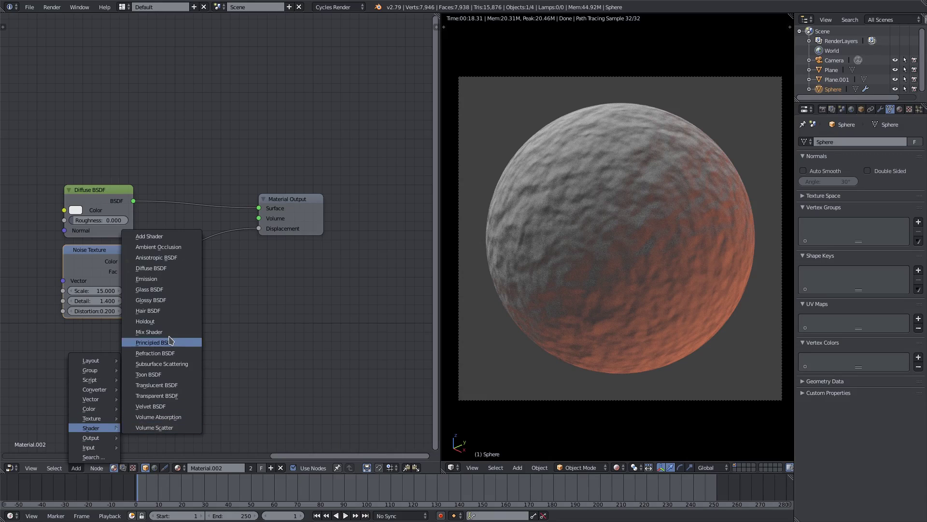
left_click(149, 332)
left_click(171, 215)
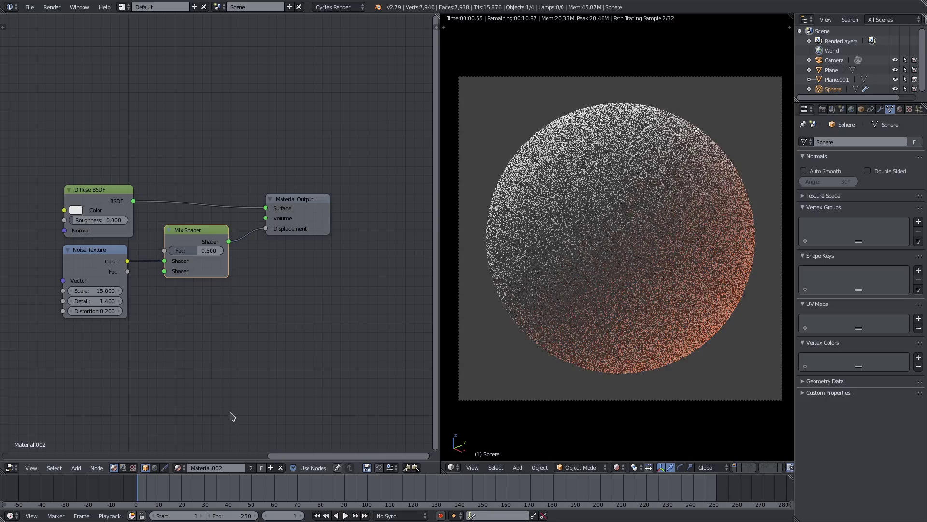
key("Home")
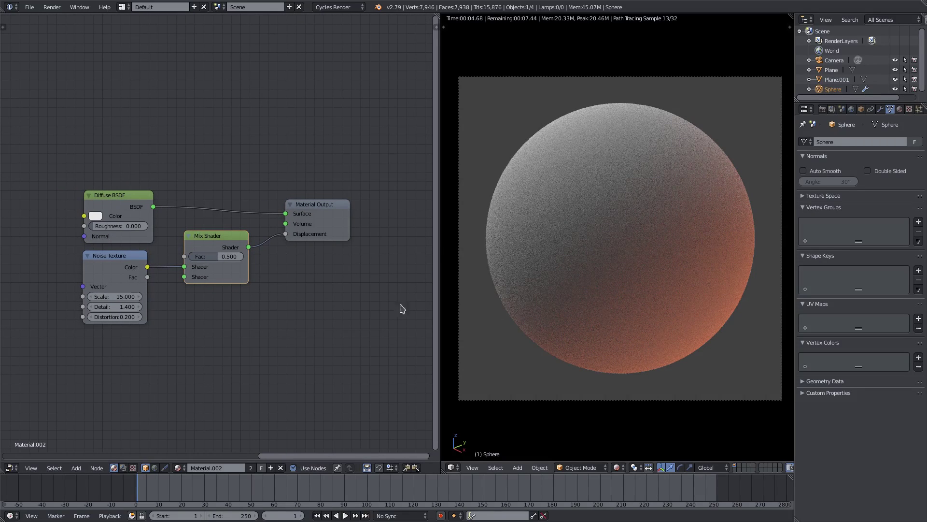
left_click_drag(225, 260, 186, 267)
middle_click_drag(223, 248, 213, 250)
left_click_drag(215, 252, 215, 261)
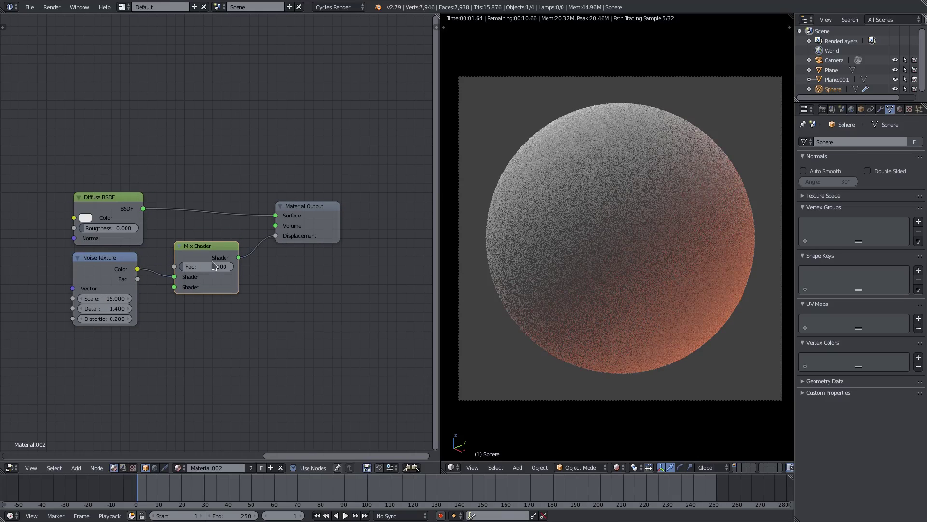
- Add a Voronoi Texture connected by Color to the Mix Shader's lower Shader input, and set the mix factor to 0.5
left_click(76, 467)
mouse_move(93, 419)
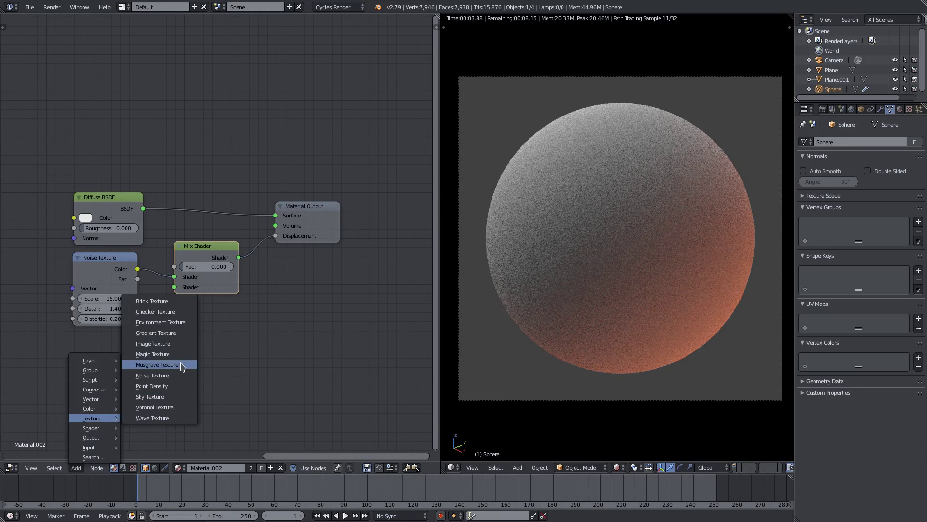
left_click(167, 409)
left_click(164, 350)
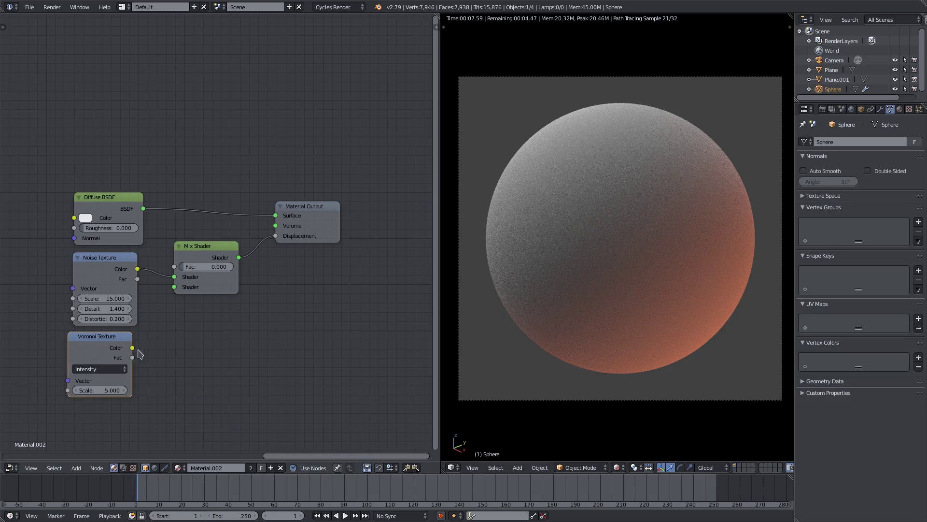
left_click_drag(133, 348, 174, 287)
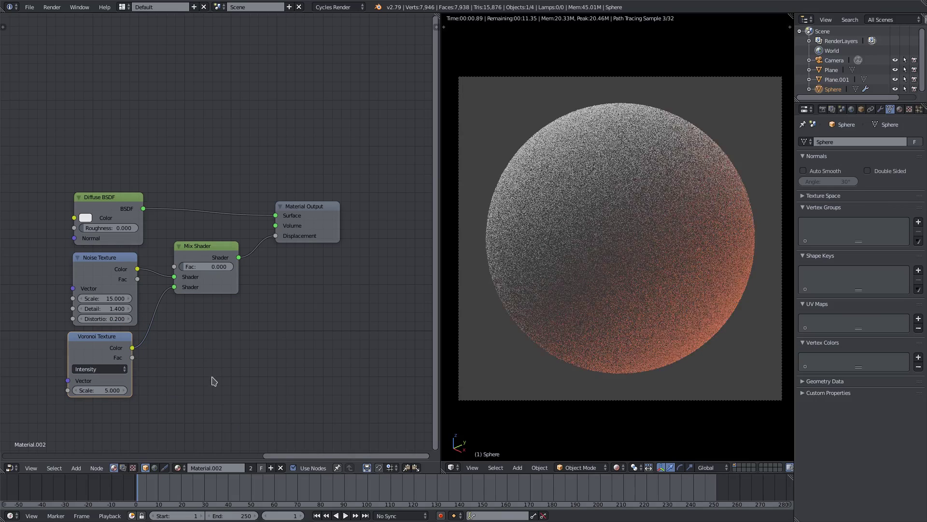
left_click(218, 266)
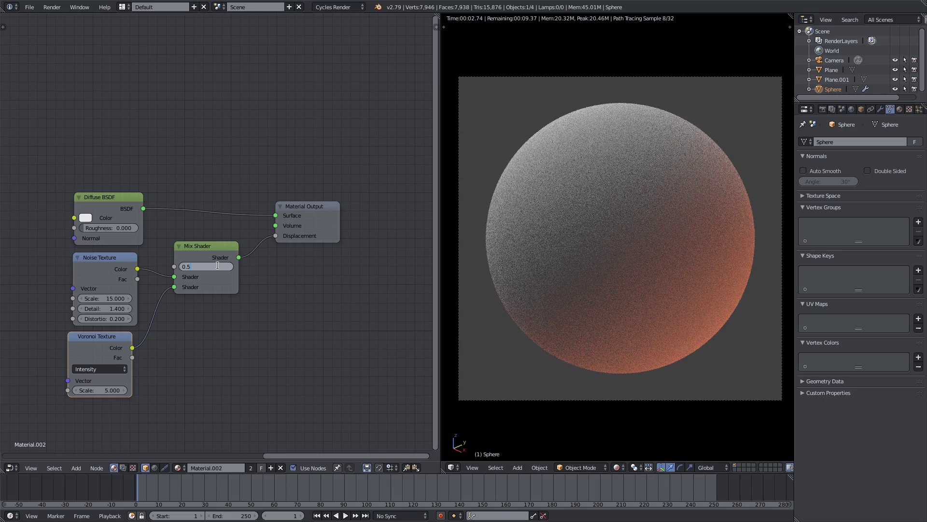
key("Return")
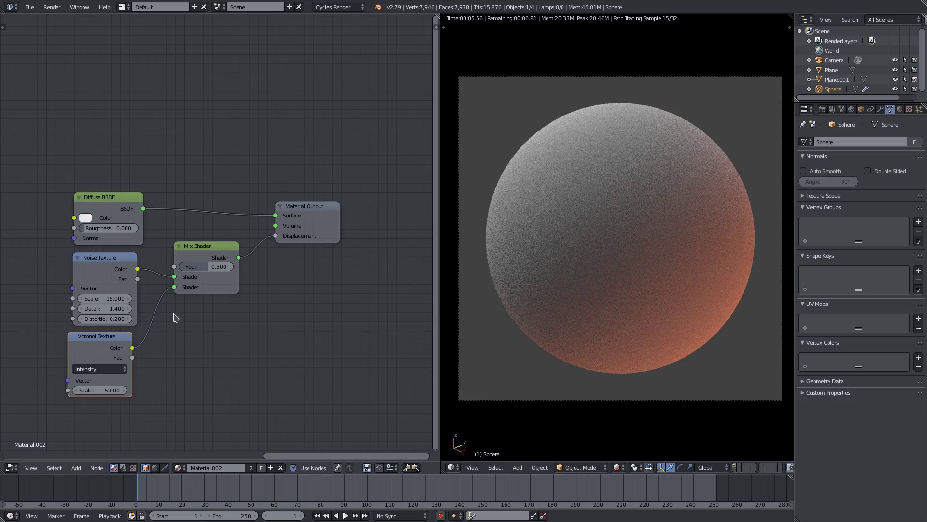
- Line up the Voronoi Texture beneath the Noise Texture, and move the Mix Shader slightly down and select it
middle_click_drag(199, 266, 263, 269)
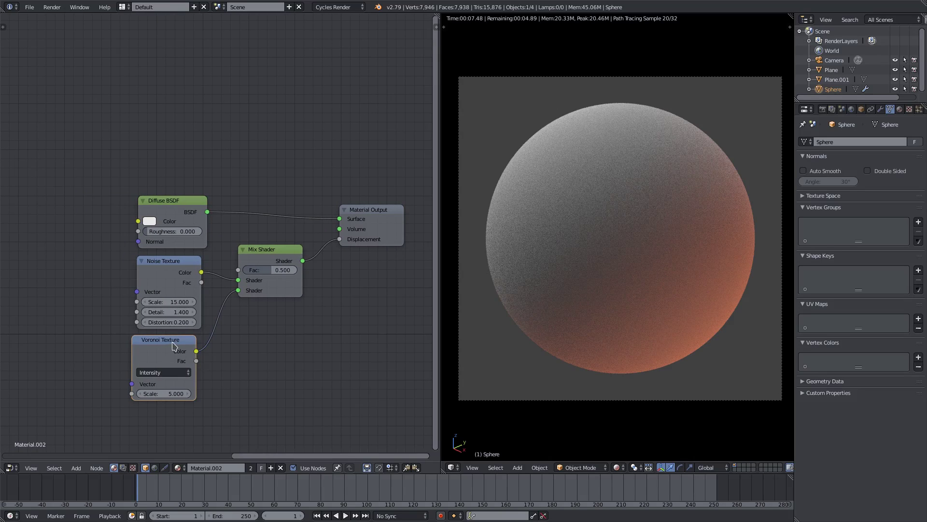
left_click_drag(168, 344, 174, 345)
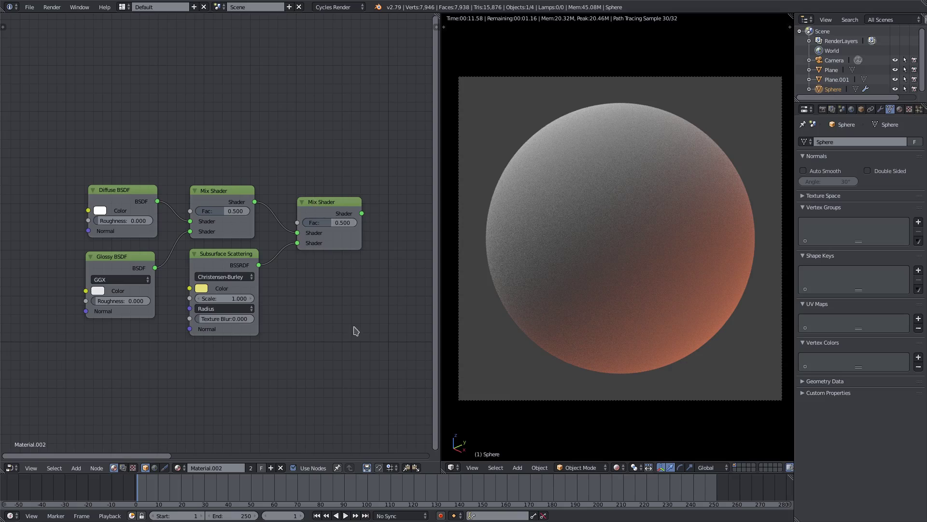
scroll(319, 294, "right", 2, "ctrl")
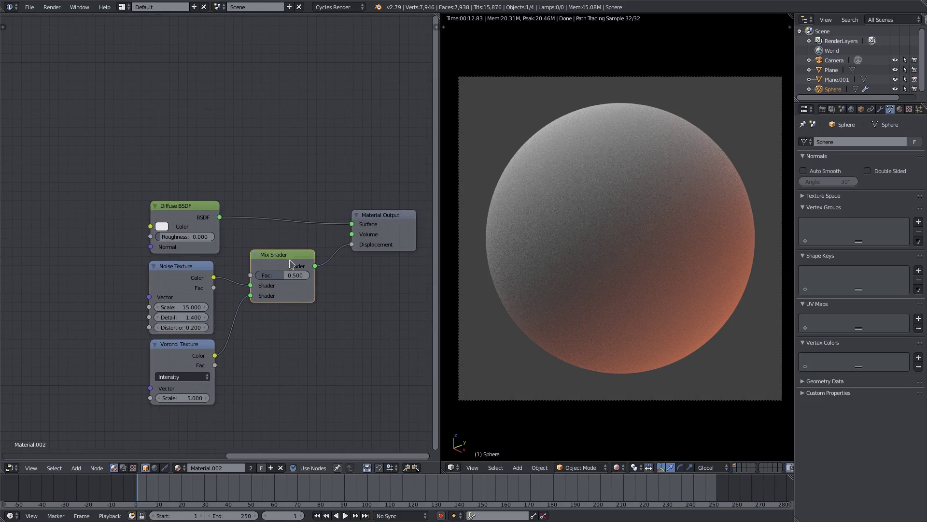
mouse_move(291, 263)
left_mouse_down()
mouse_move(305, 266)
mouse_move(297, 251)
mouse_move(288, 270)
left_mouse_up()
left_click(182, 275)
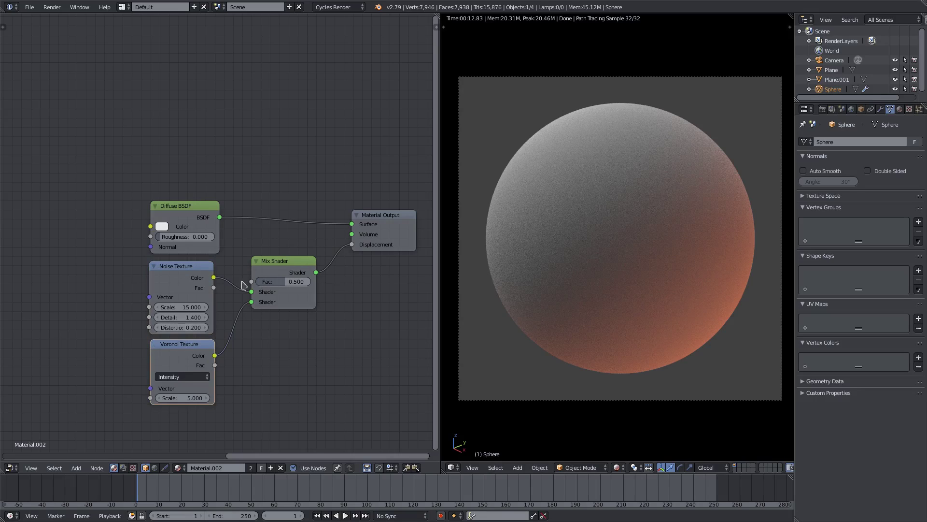
left_click(292, 269)
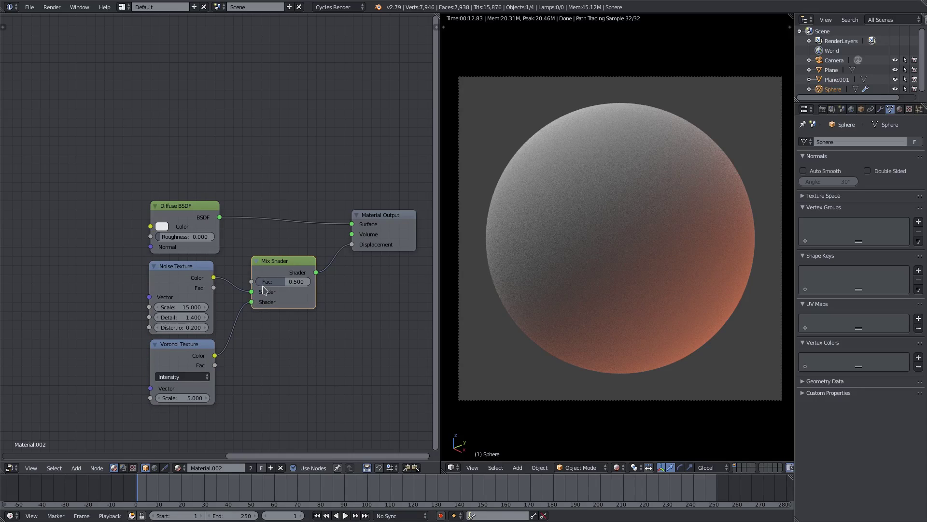
- Delete the Mix Shader and put a Math node set to Add between the textures and the Material Output
key("x")
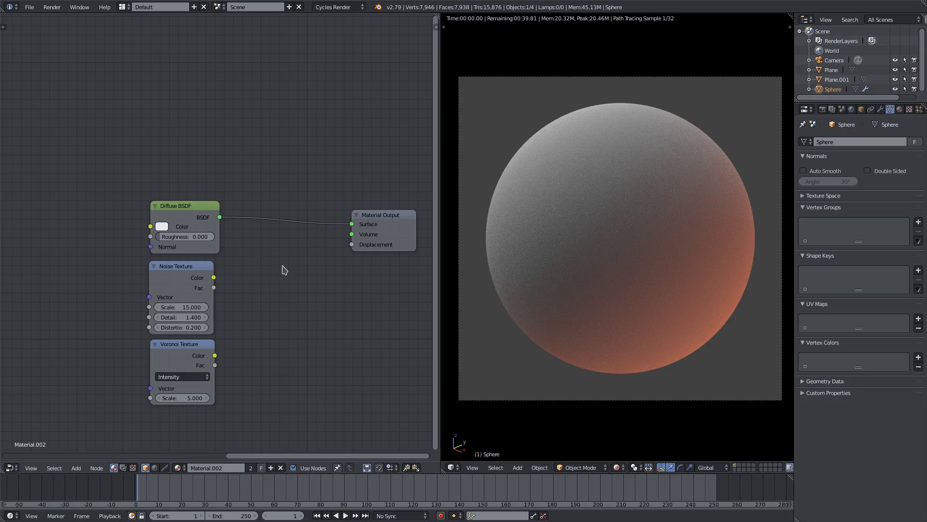
left_click(76, 468)
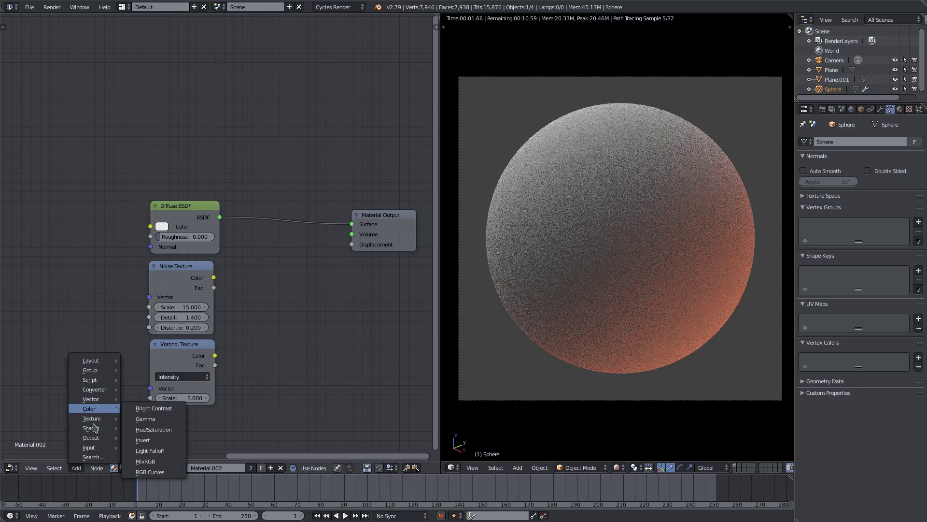
mouse_move(93, 421)
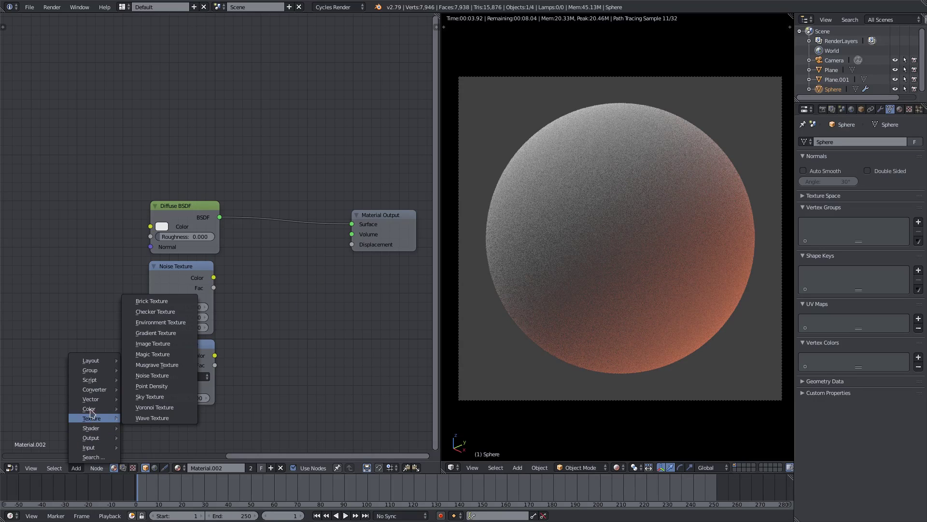
mouse_move(84, 392)
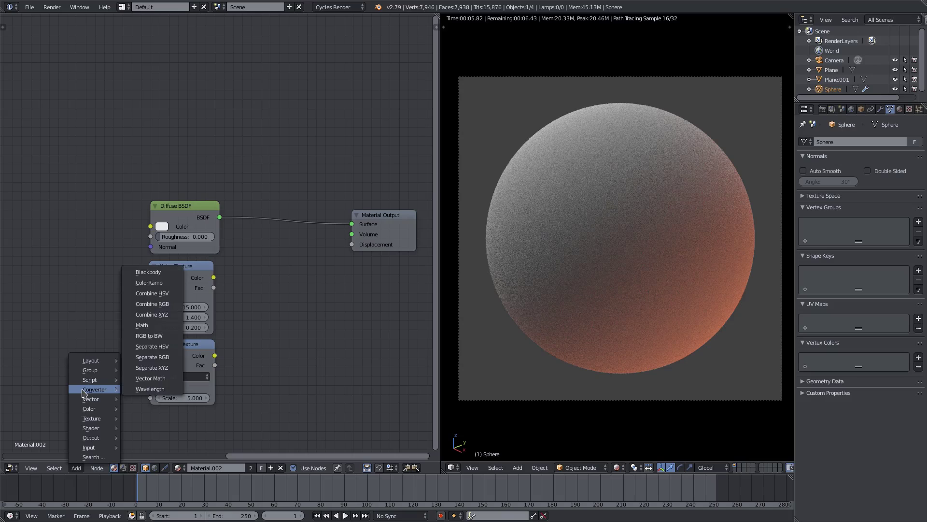
left_click(142, 325)
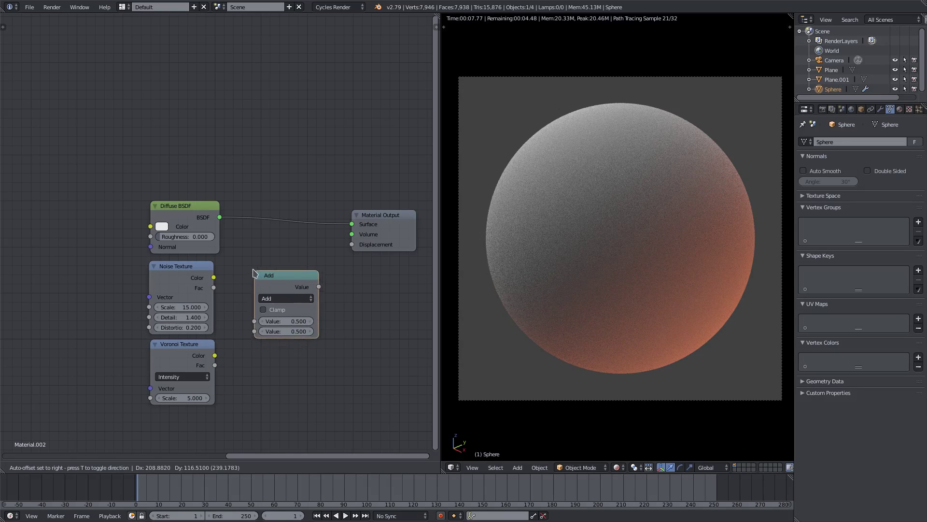
left_click(277, 317)
- Connect the Add node's Value to Displacement, Noise Color to its upper Value input and Voronoi Color to its lower one
left_click_drag(316, 281, 352, 244)
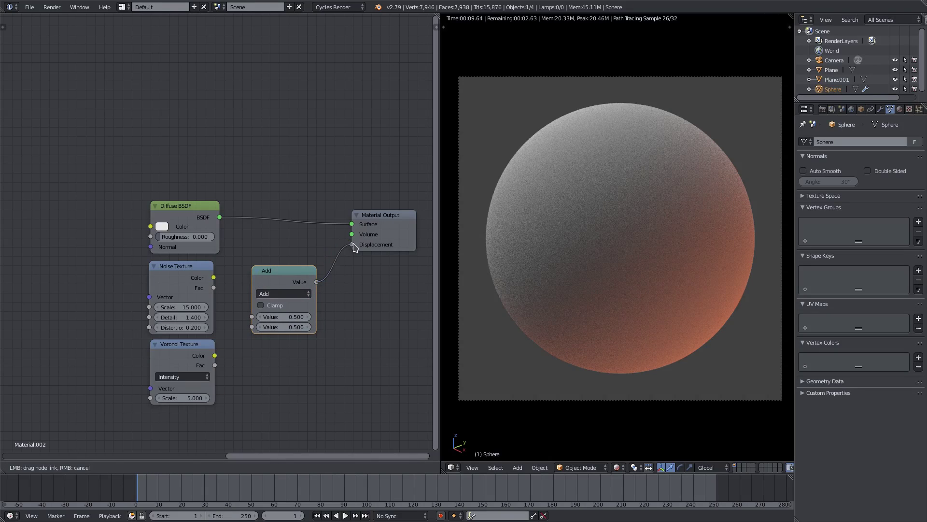
left_click_drag(214, 278, 251, 317)
left_click_drag(215, 357, 259, 329)
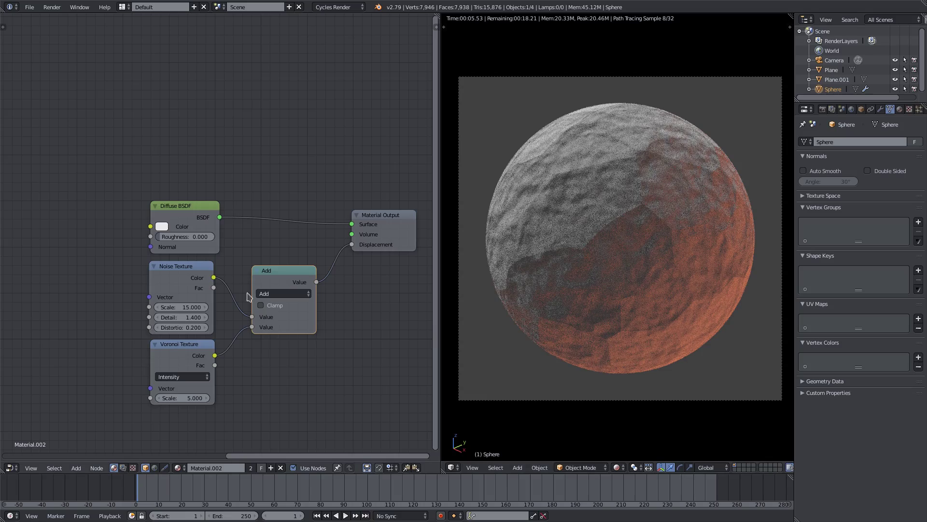
- Route the Voronoi Texture's Color directly to the Displacement input and set its coloring to Cells
left_click_drag(253, 322, 353, 244)
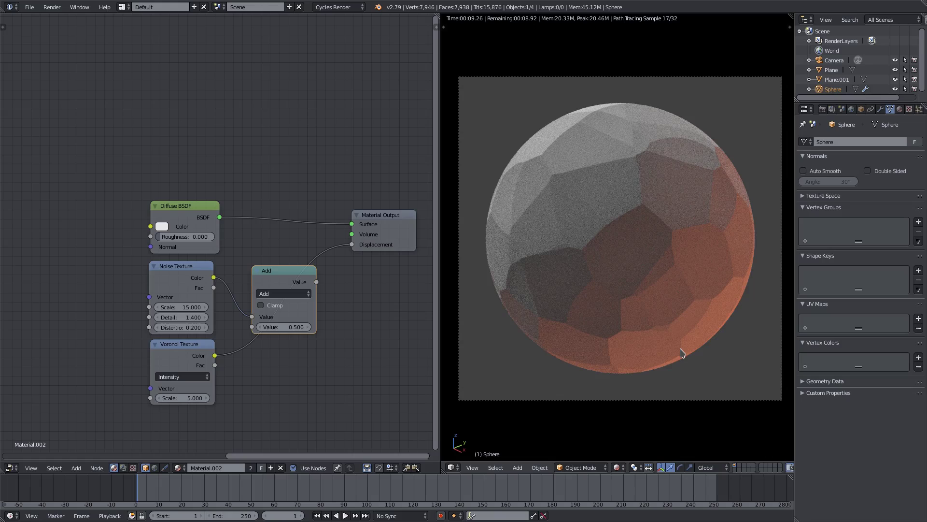
left_click(183, 376)
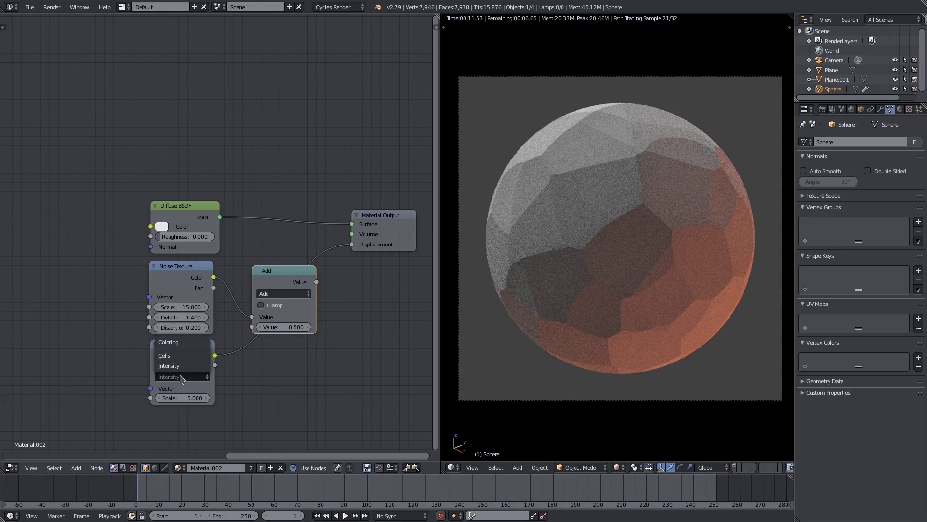
left_click(181, 357)
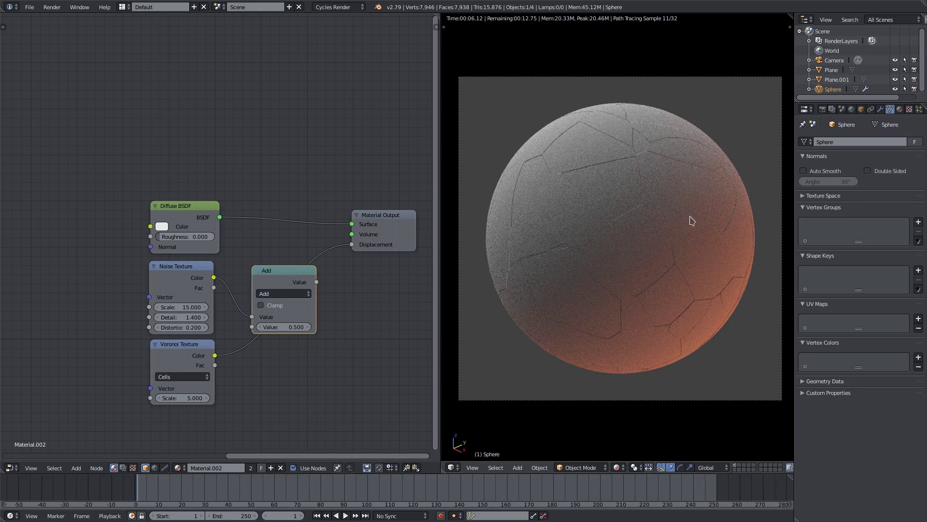
- Try Voronoi Texture scales of 20 and 5, and set the scale to 10
double_click(187, 398)
type("2")
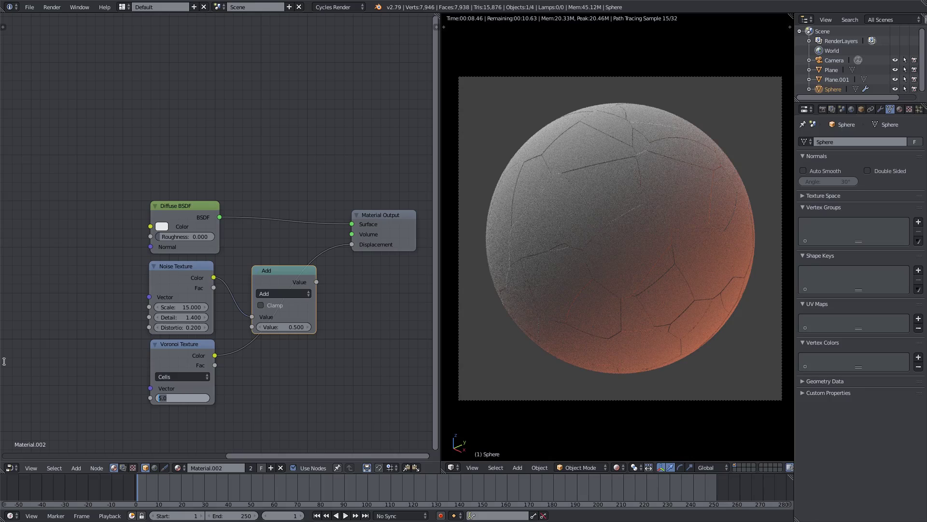
type("0")
key("Return")
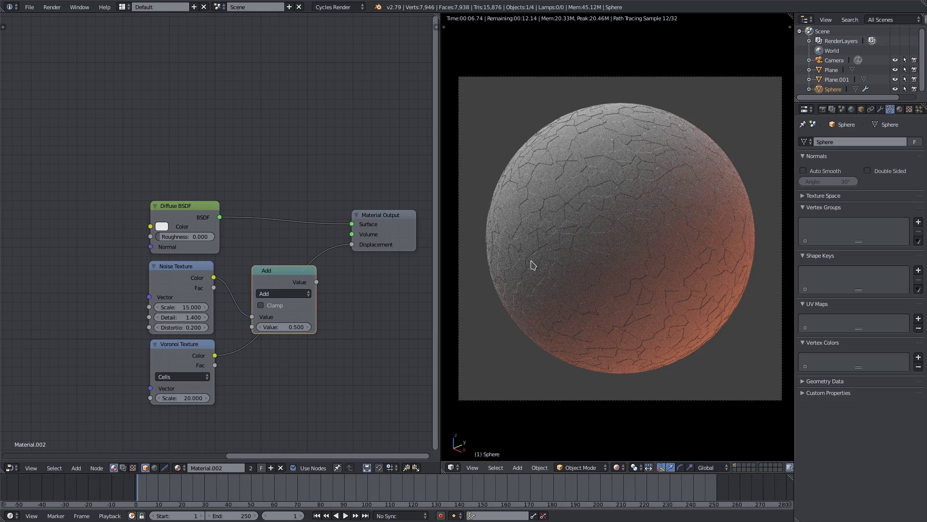
left_click(182, 397)
type("5")
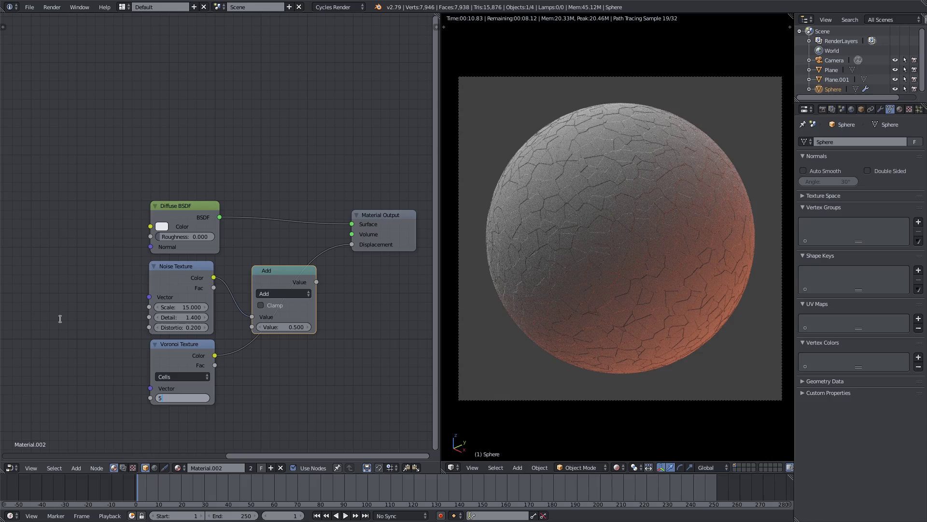
key("Return")
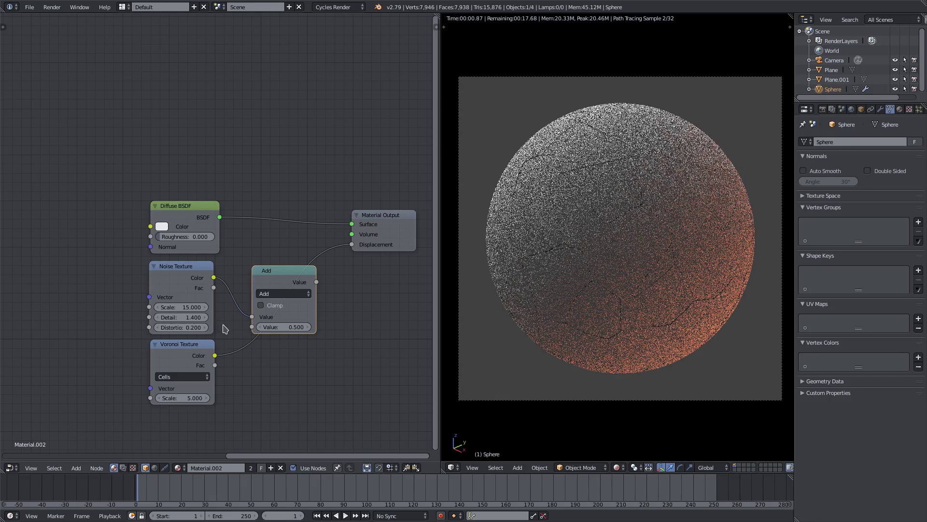
left_click(193, 398)
type("10")
key("Return")
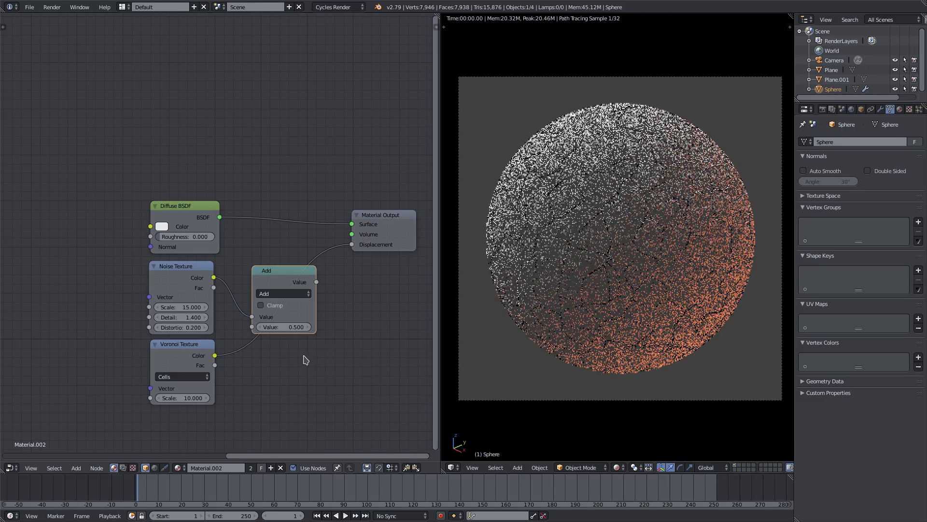
- Reconnect Voronoi Color to the Add node's lower Value, link the Add output to Displacement, and return the coloring to Intensity
left_click_drag(351, 247, 259, 329)
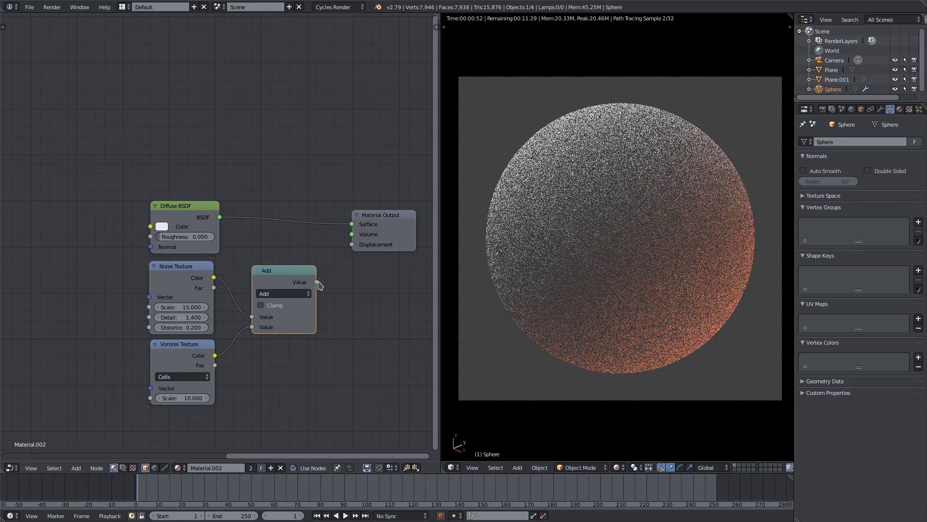
left_click_drag(316, 282, 354, 247)
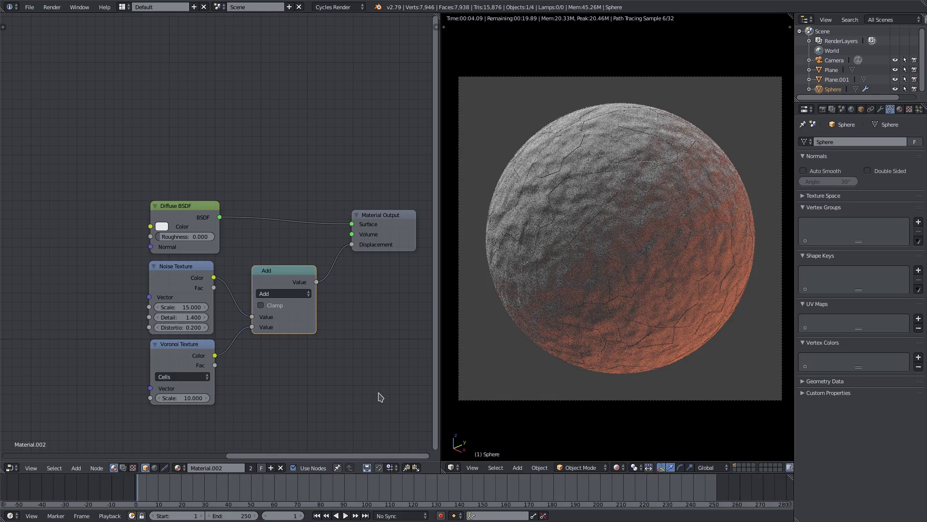
left_click(179, 378)
left_click(180, 358)
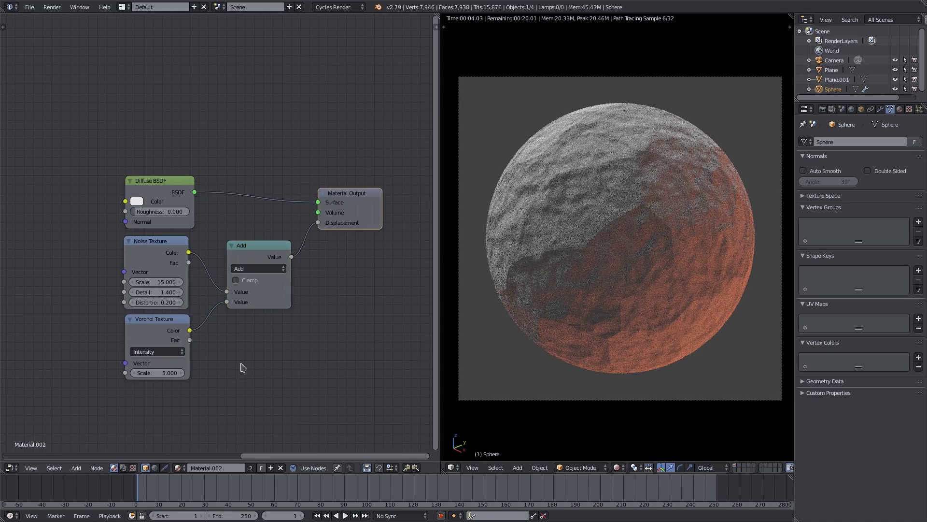
- Move the Material Output node farther away from the Add node to make room between them
middle_click_drag(269, 345, 252, 335)
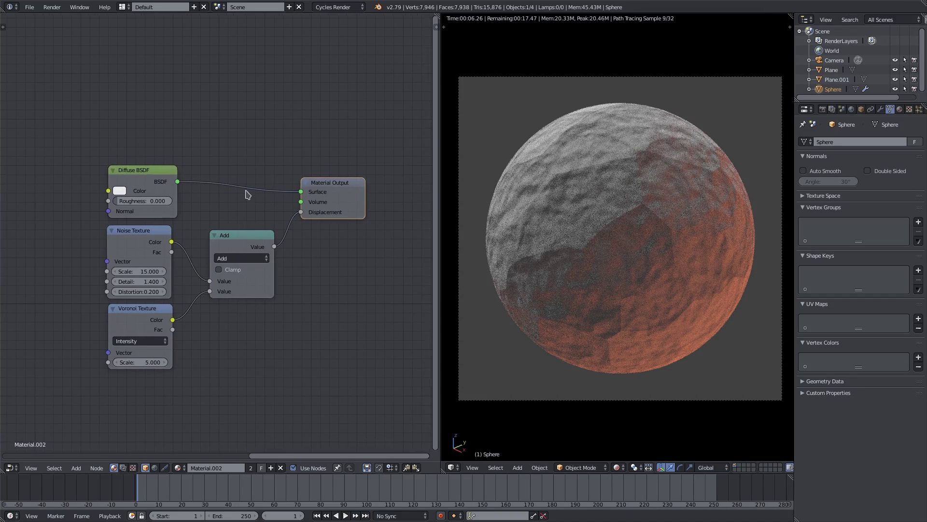
left_click(259, 238)
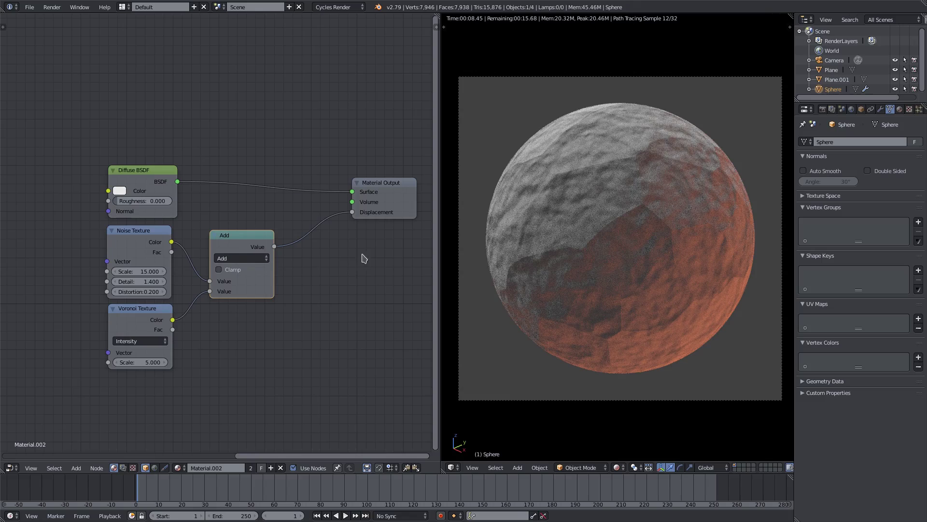
key("ctrl+z")
left_click_drag(358, 201, 397, 199)
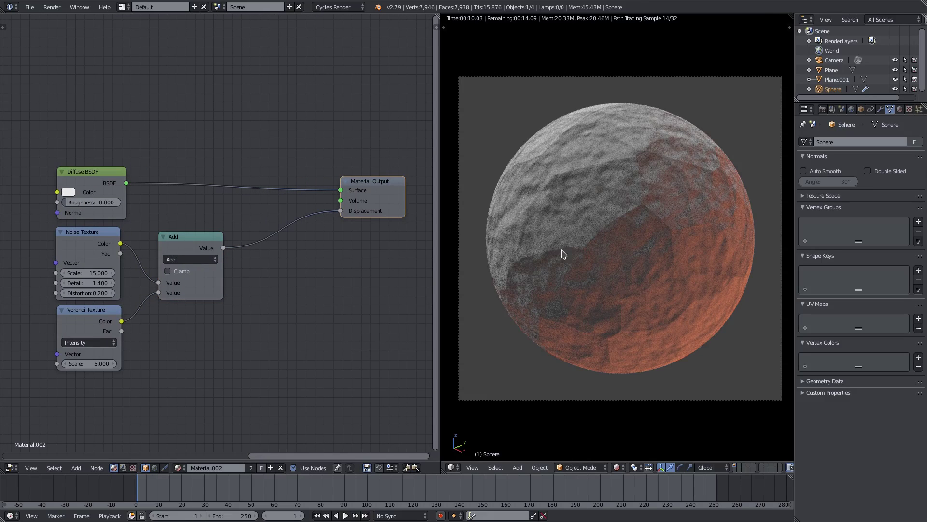
- Duplicate the Add node and insert the copy on the link between the first Add node and Displacement
left_click(194, 237)
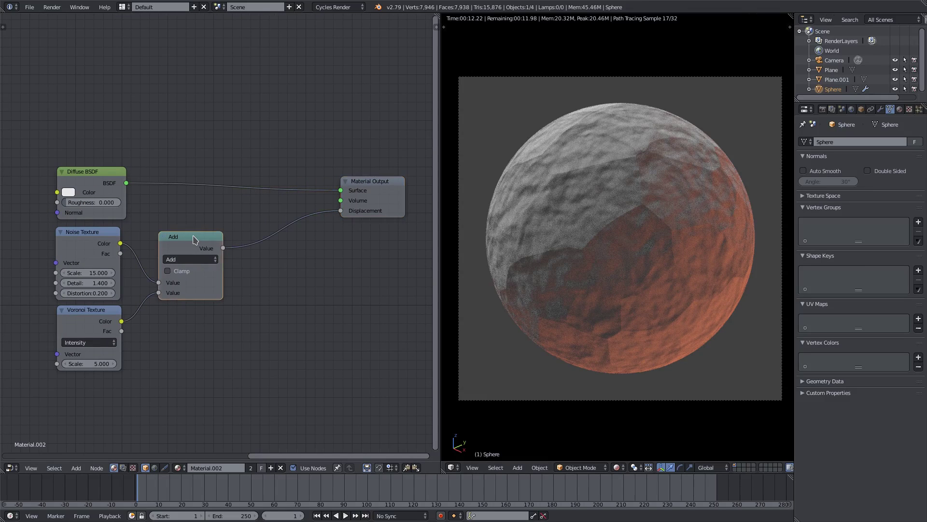
key("shift+d")
left_click(299, 225)
- Duplicate the Voronoi Texture beneath the first Add node and connect the copy's Color to the second Add node's lower Value
left_click(96, 320)
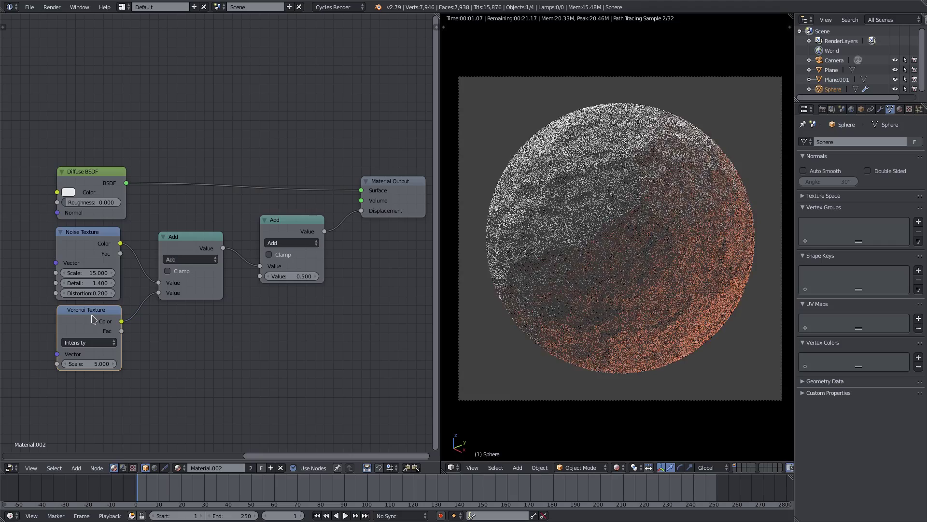
key("shift+d")
left_click(182, 349)
left_click_drag(219, 324, 260, 276)
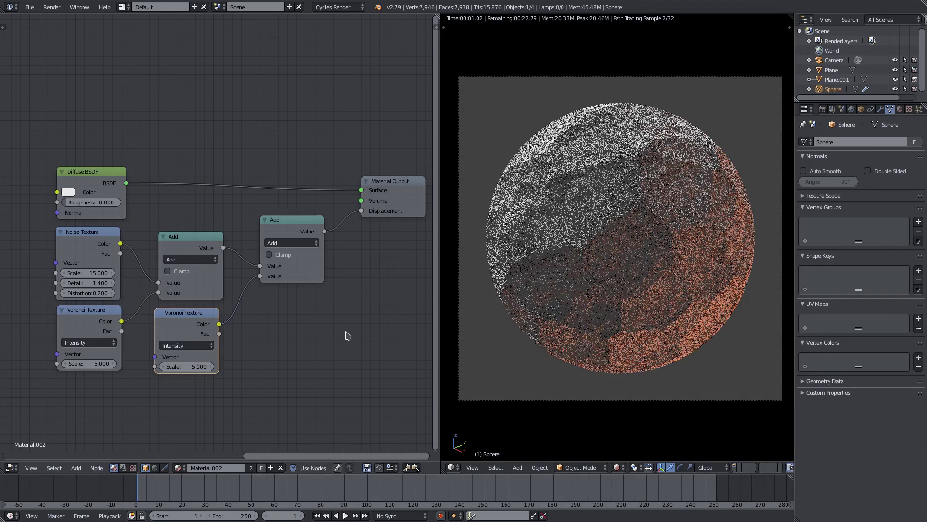